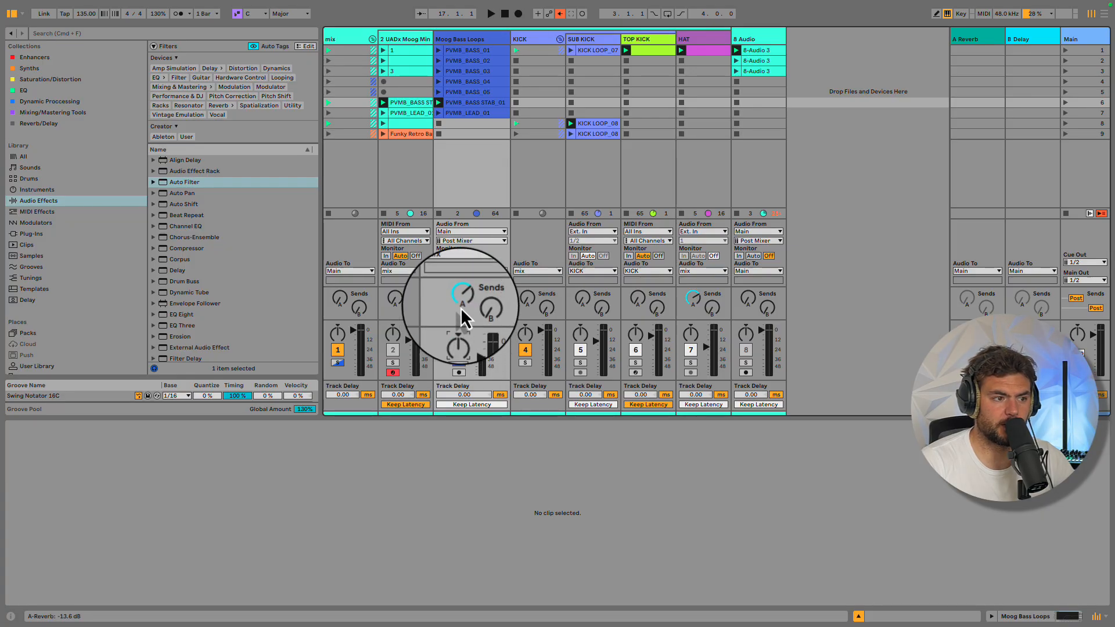
Play the PVMB_BASS STAB_01 audio clip on the Moog Bass Loops track, and turn off that track's solo
{"action": "left_click", "coordinate": [467, 102]}
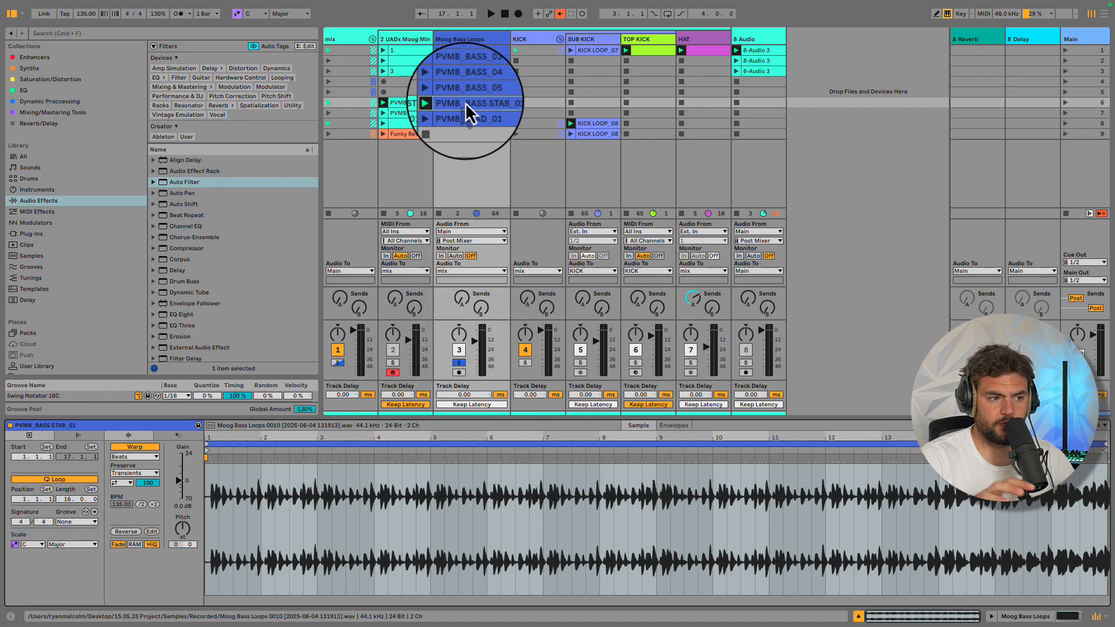
{"action": "key", "text": "space"}
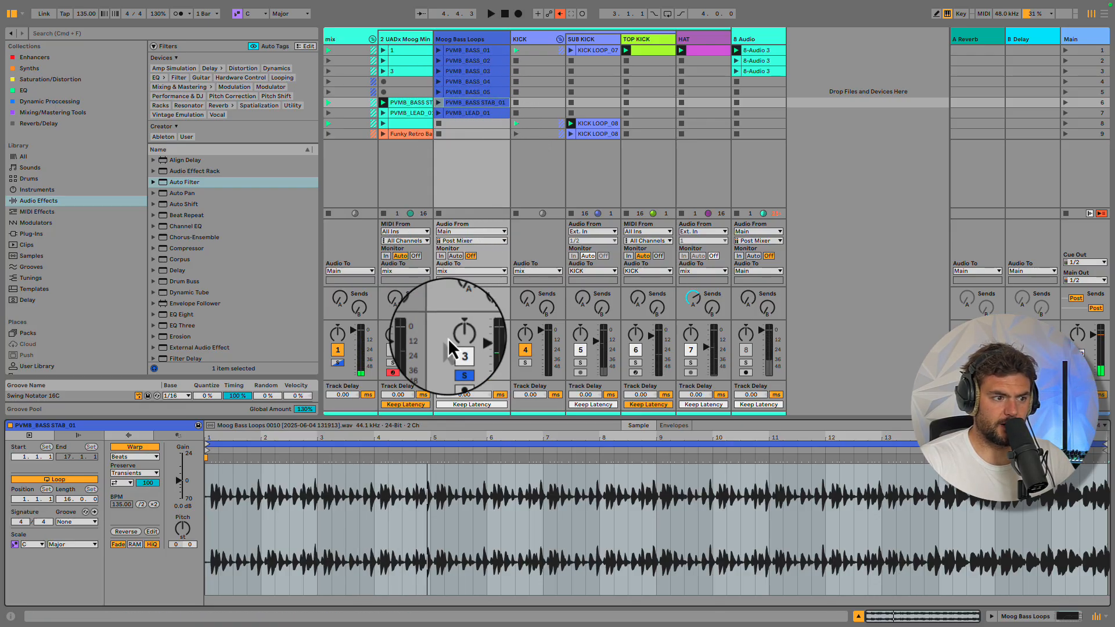
{"action": "left_click", "coordinate": [452, 366]}
Open the UADx Moog Minimoog Synth interface from its track and briefly audition the bass stab preset
{"action": "left_click", "coordinate": [400, 33]}
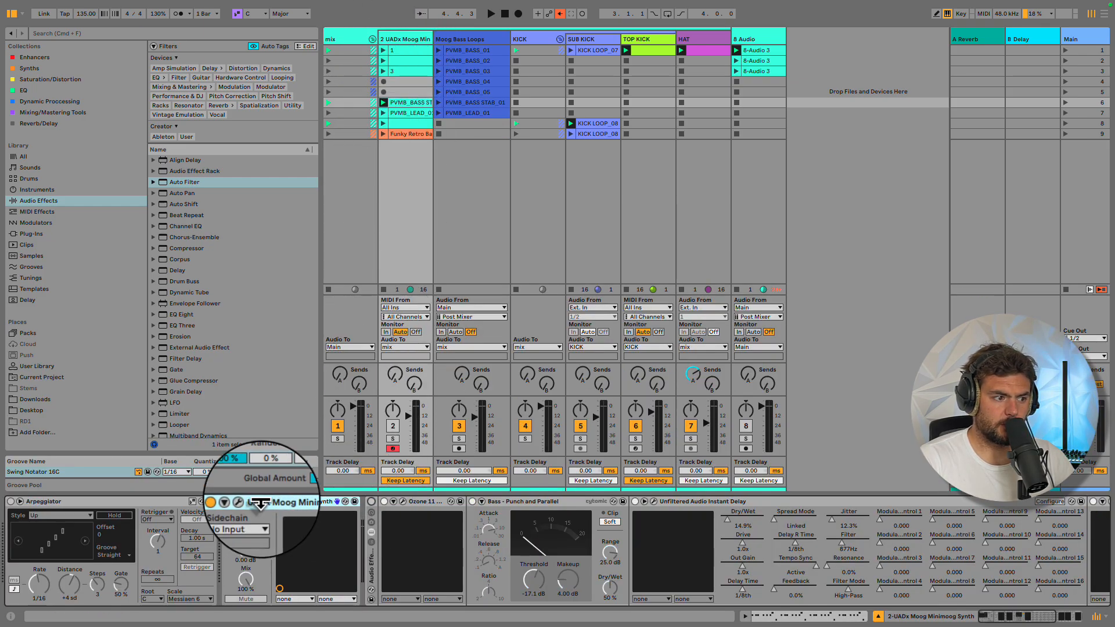
{"action": "left_click", "coordinate": [246, 502]}
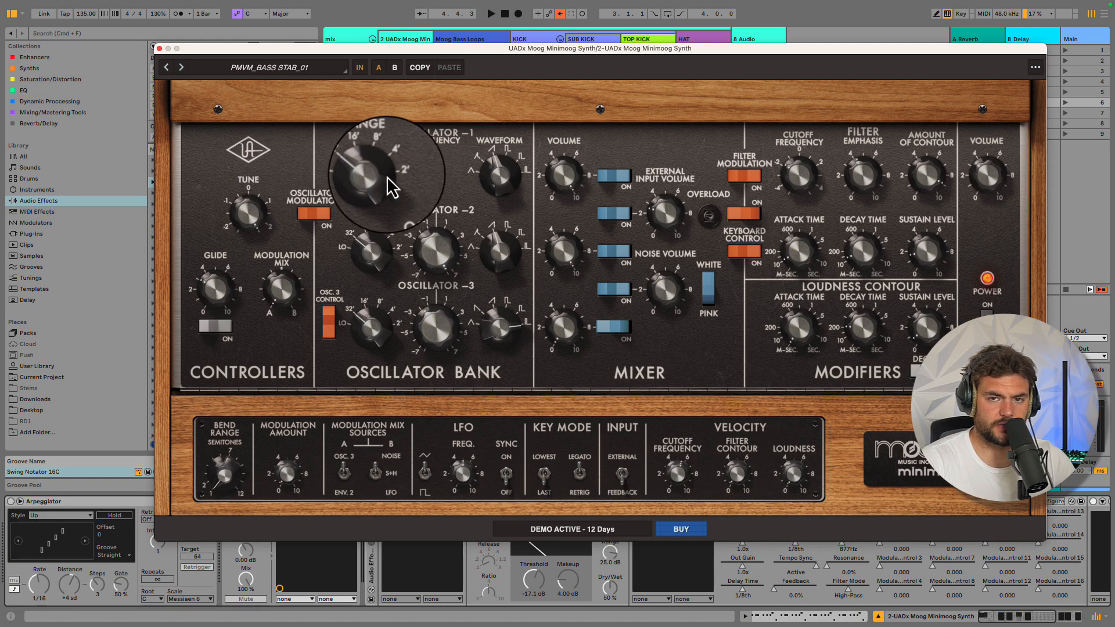
{"action": "key", "text": "c"}
{"action": "key", "text": "space"}
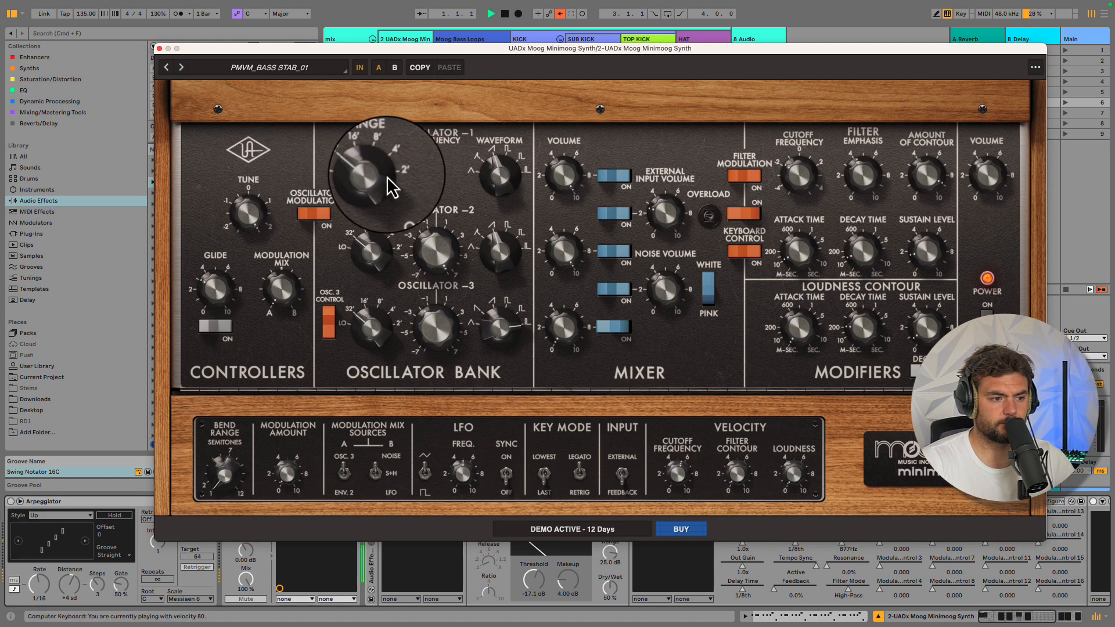
{"action": "key", "text": "space"}
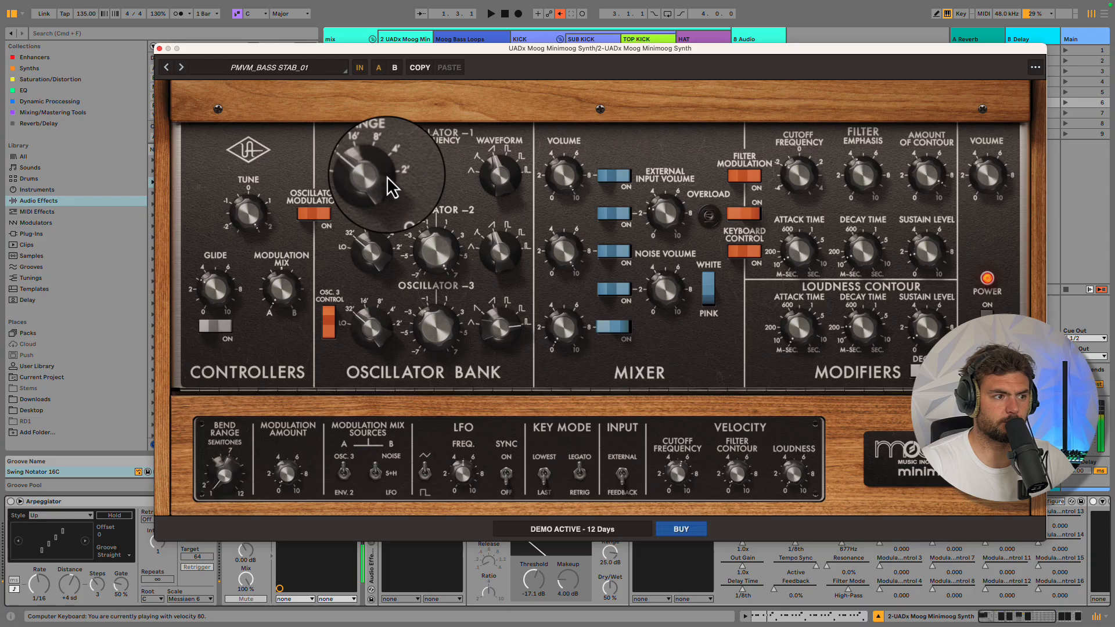
Solo the UADx Moog Minimoog track and play its bass stab with the synth interface open
{"action": "left_click", "coordinate": [160, 49]}
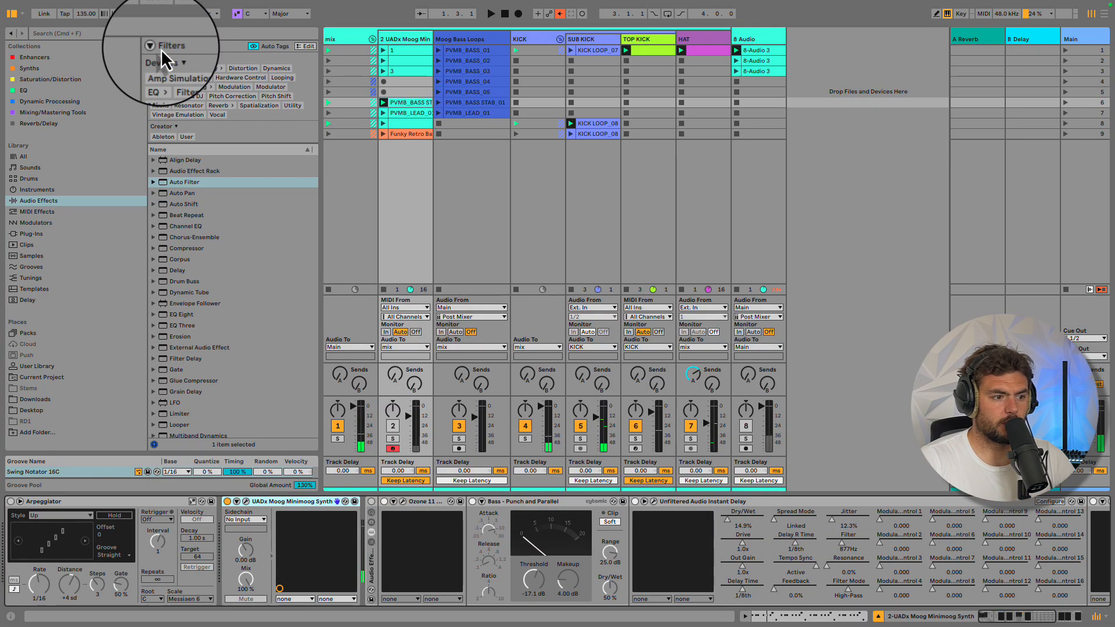
{"action": "left_click", "coordinate": [392, 439]}
{"action": "key", "text": "space"}
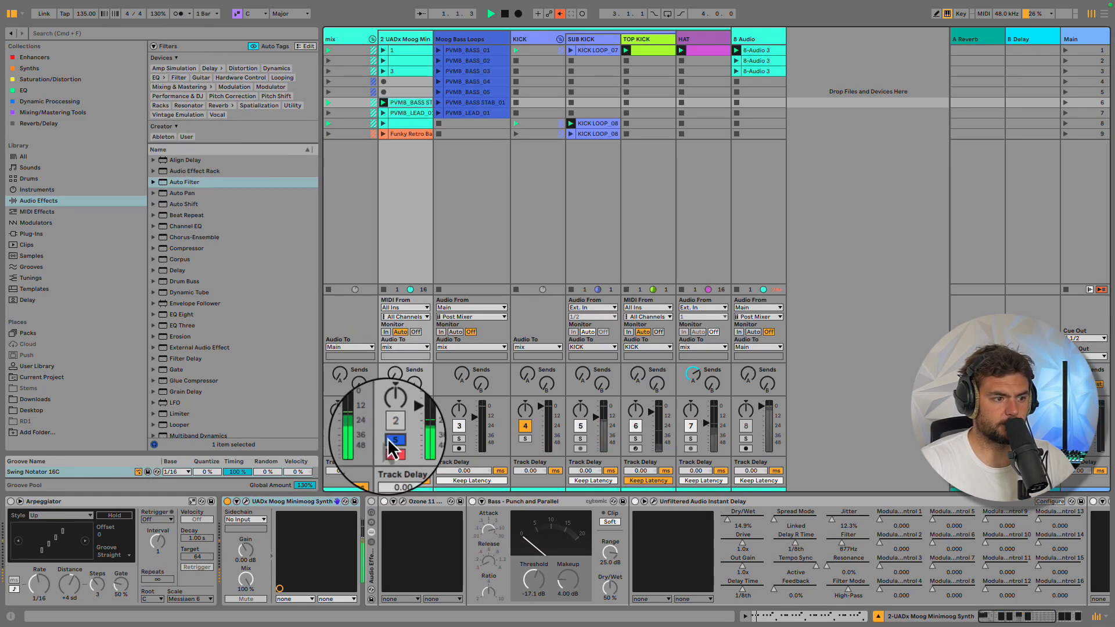
{"action": "left_click", "coordinate": [246, 502]}
{"action": "left_click_drag", "start_coordinate": [526, 134], "coordinate": [532, 32]}
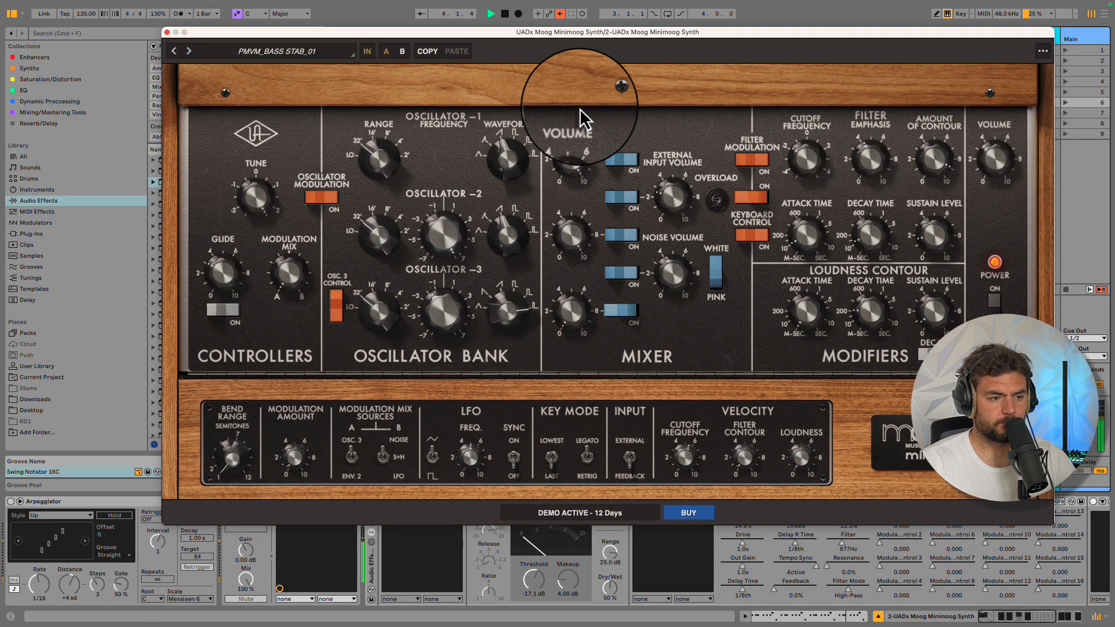
{"action": "key", "text": "space"}
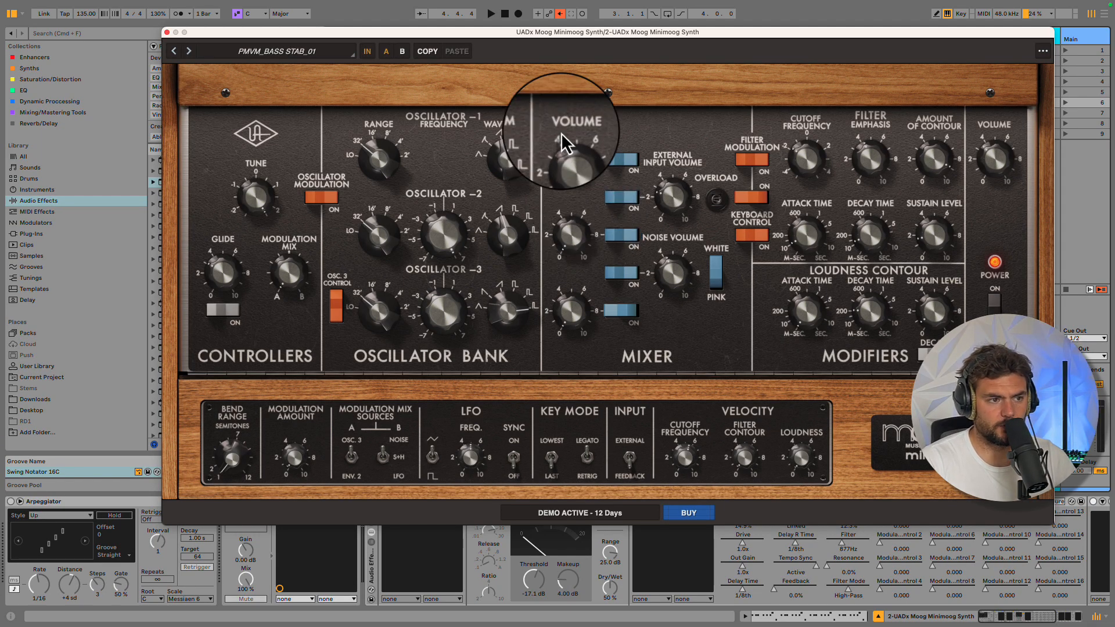
Audition the bass stab repeatedly while examining the oscillator volumes in the Minimoog's Mixer section
{"action": "key", "text": "space"}
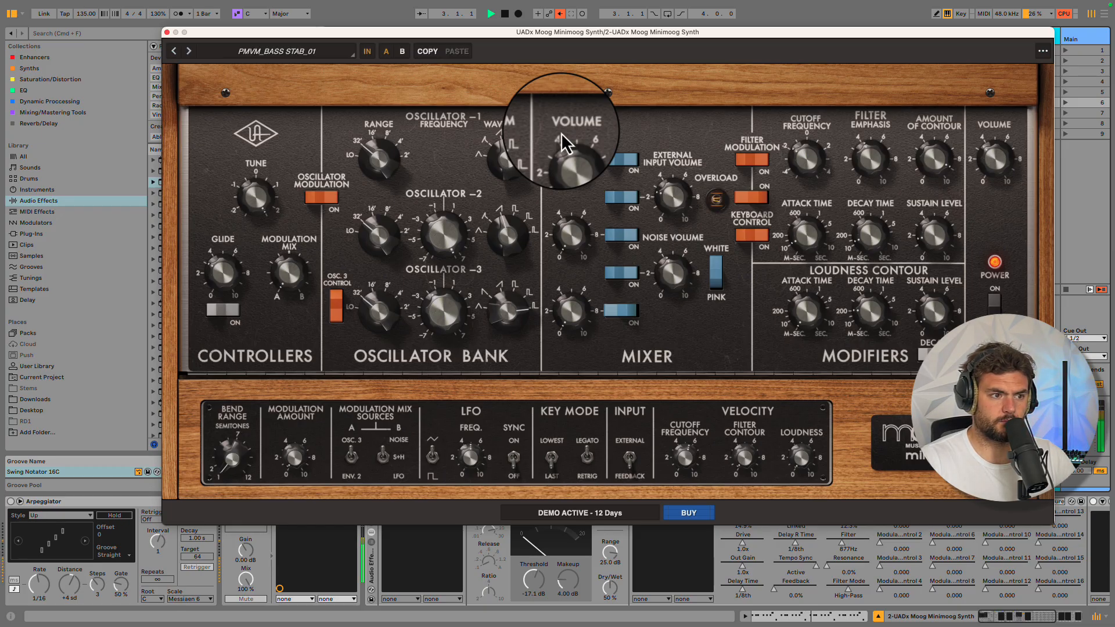
{"action": "key", "text": "space"}
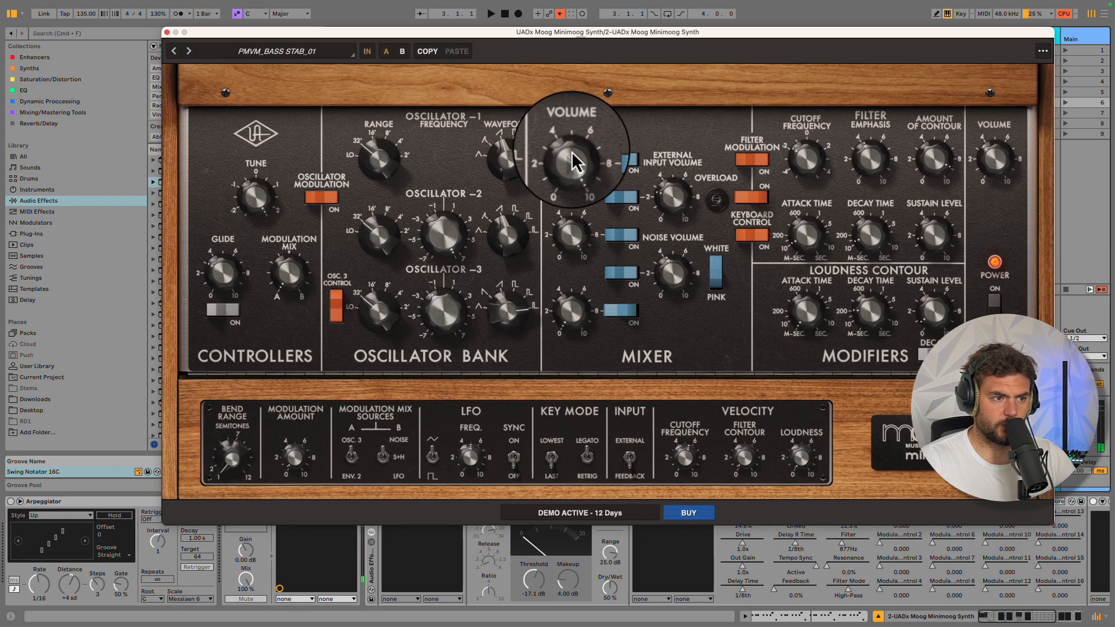
{"action": "key", "text": "space"}
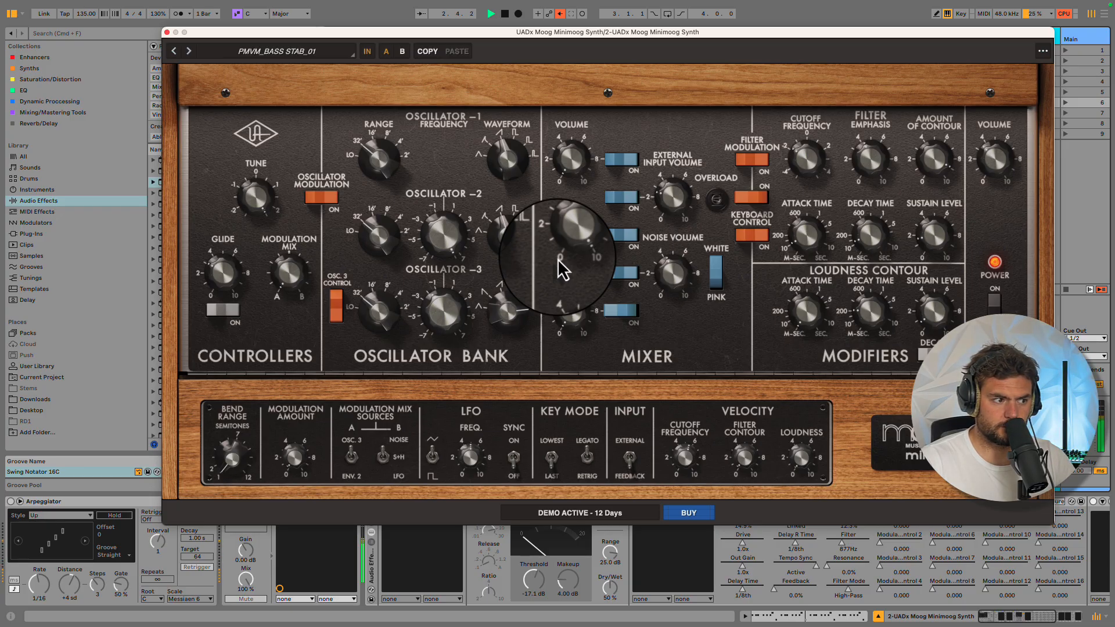
{"action": "key", "text": "space"}
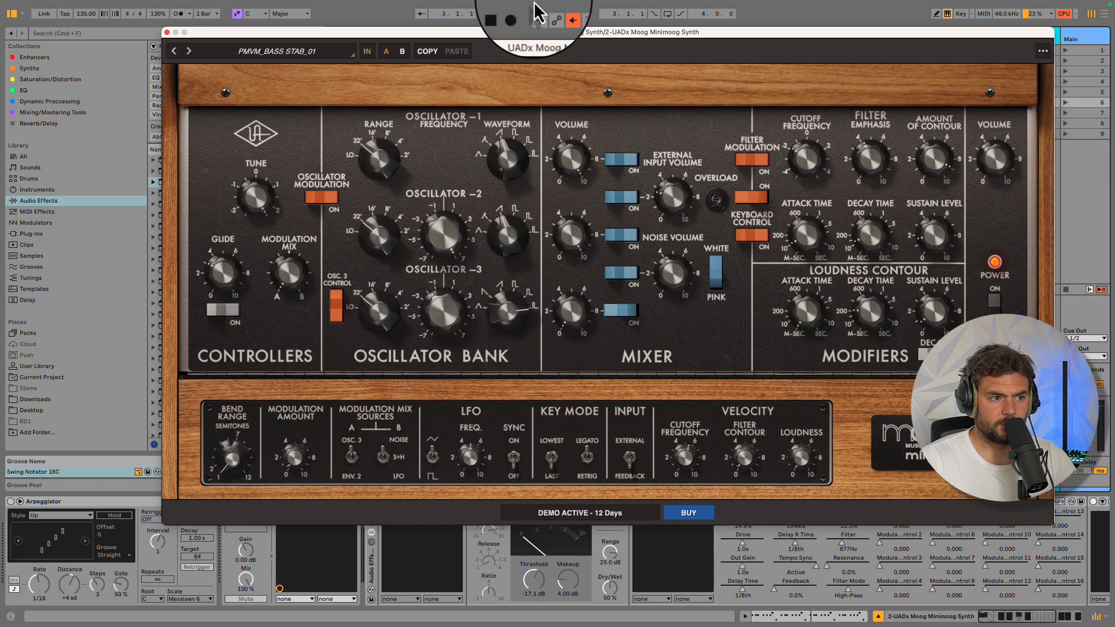
{"action": "key", "text": "space"}
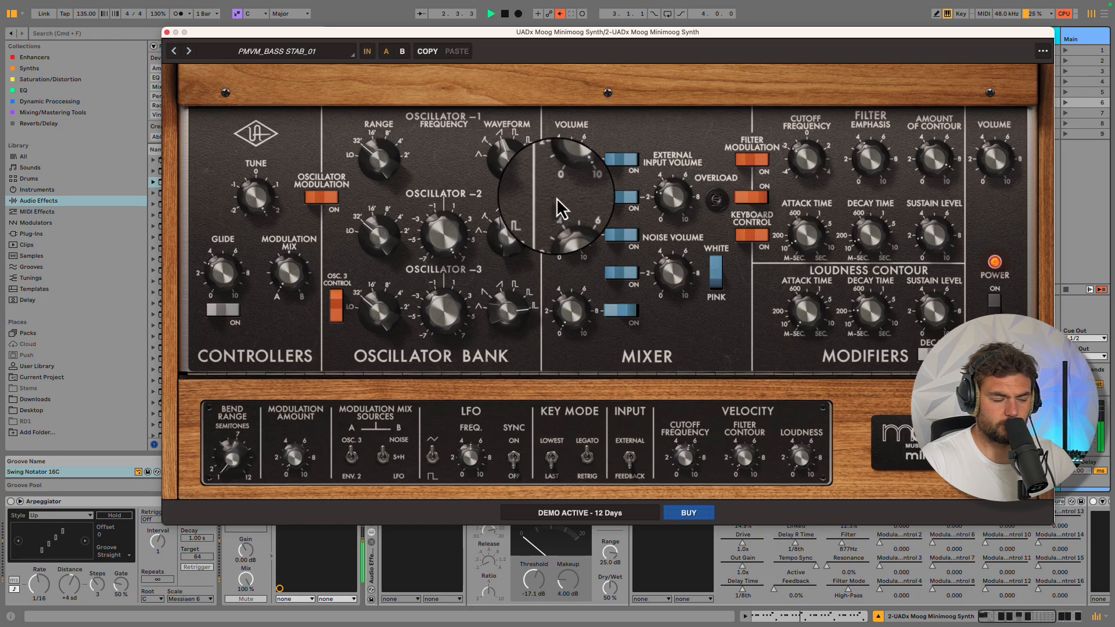
{"action": "key", "text": "space"}
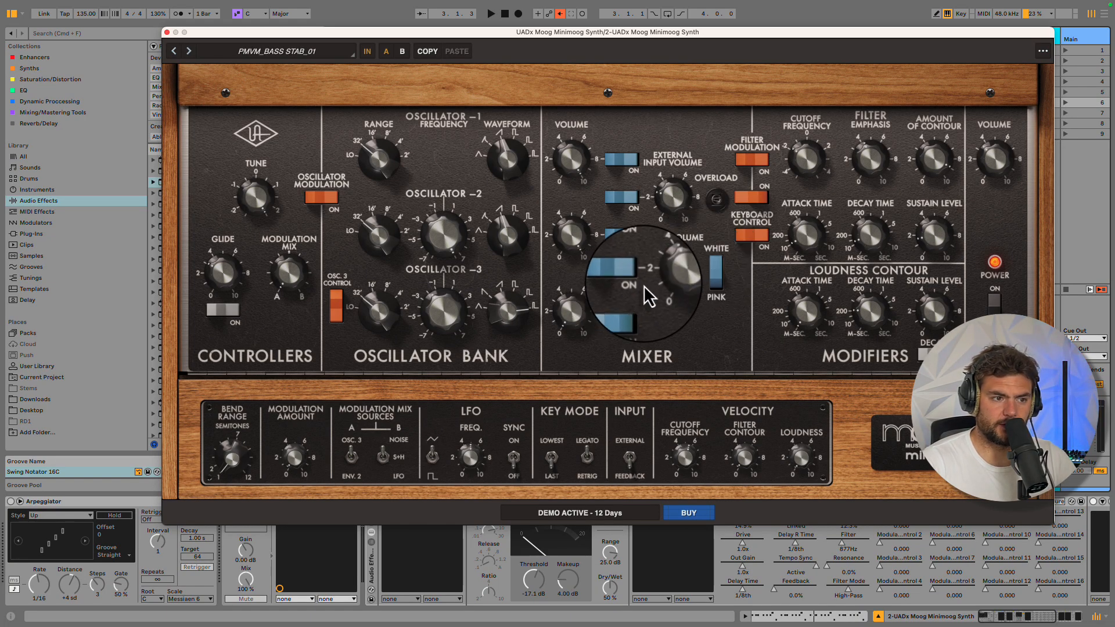
Audition the bass stab repeatedly while examining the Minimoog's External Input Volume setting
{"action": "key", "text": "space"}
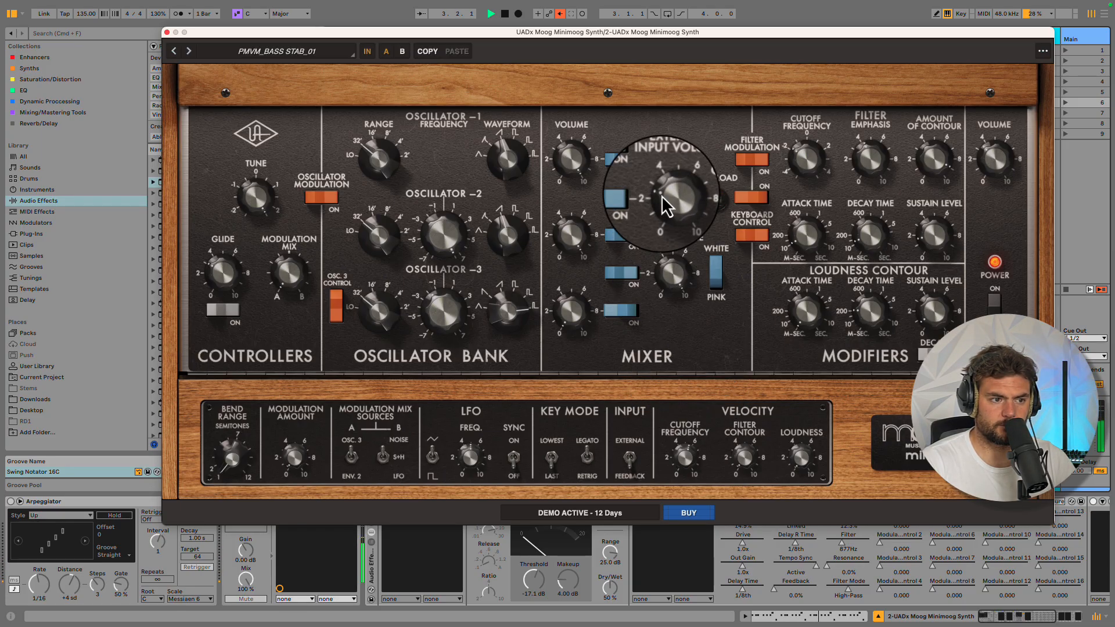
{"action": "key", "text": "space"}
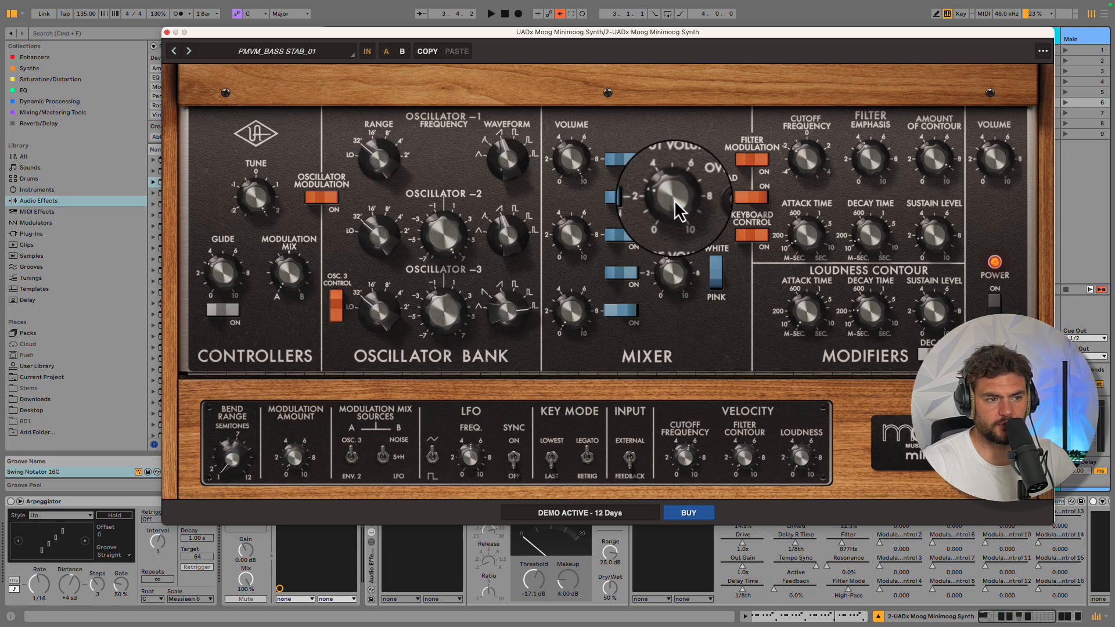
{"action": "key", "text": "space"}
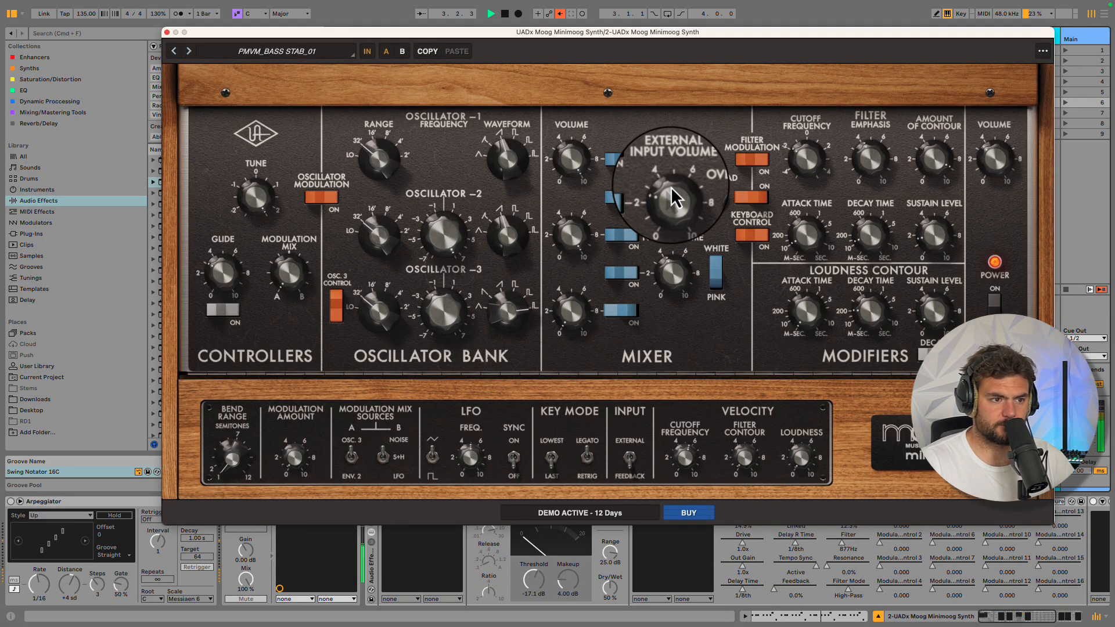
{"action": "key", "text": "space"}
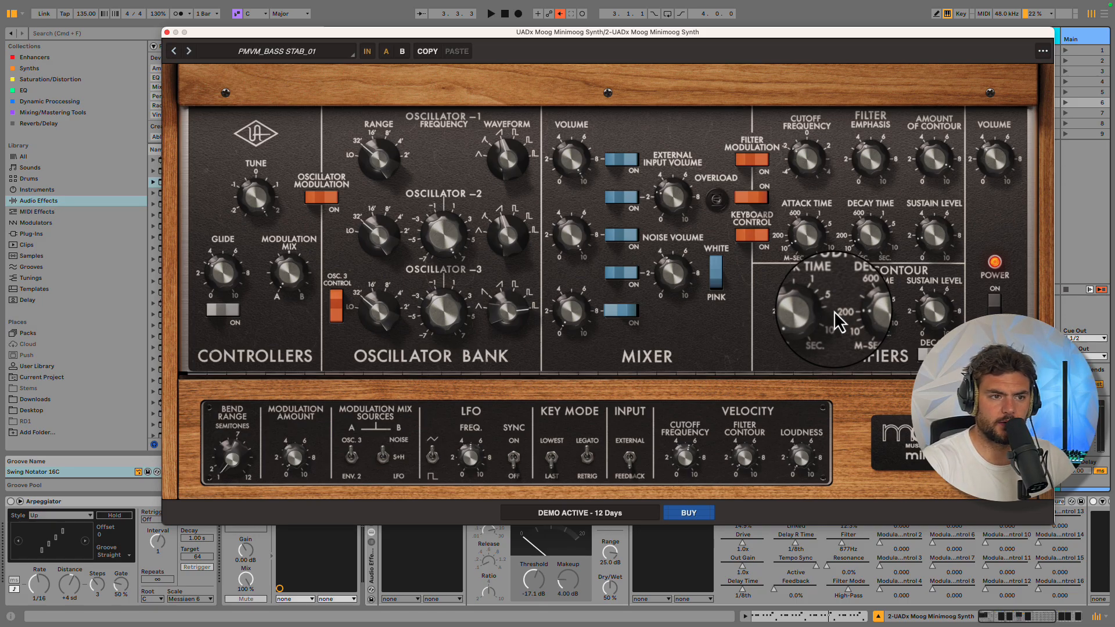
Play the bass stab while examining the Minimoog's Loudness Contour and Modulation Amount settings
{"action": "key", "text": "space"}
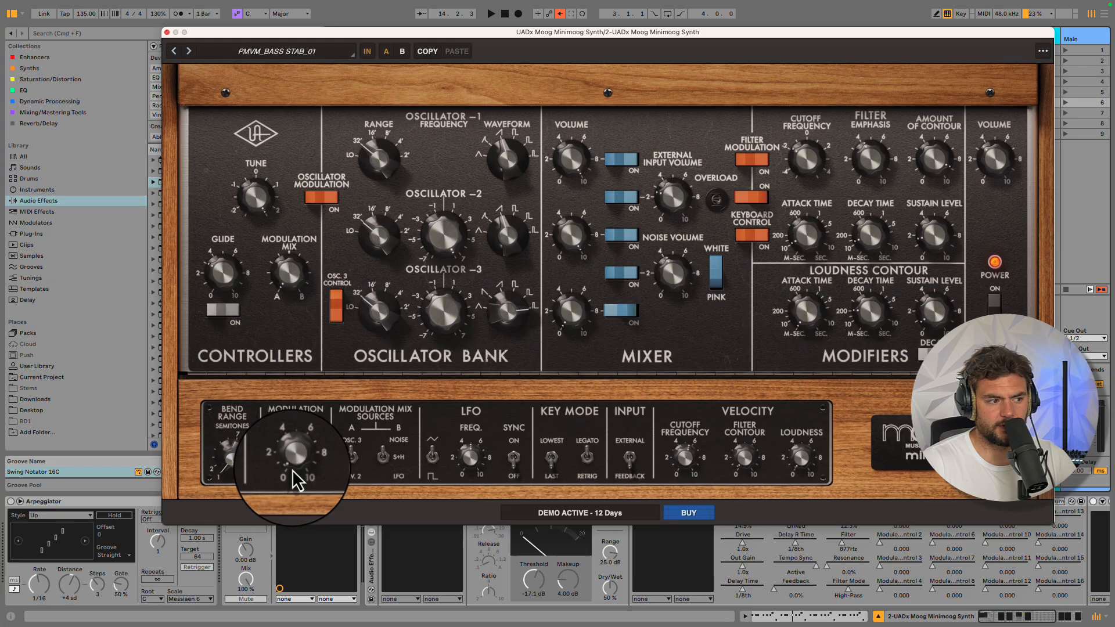
{"action": "key", "text": "space"}
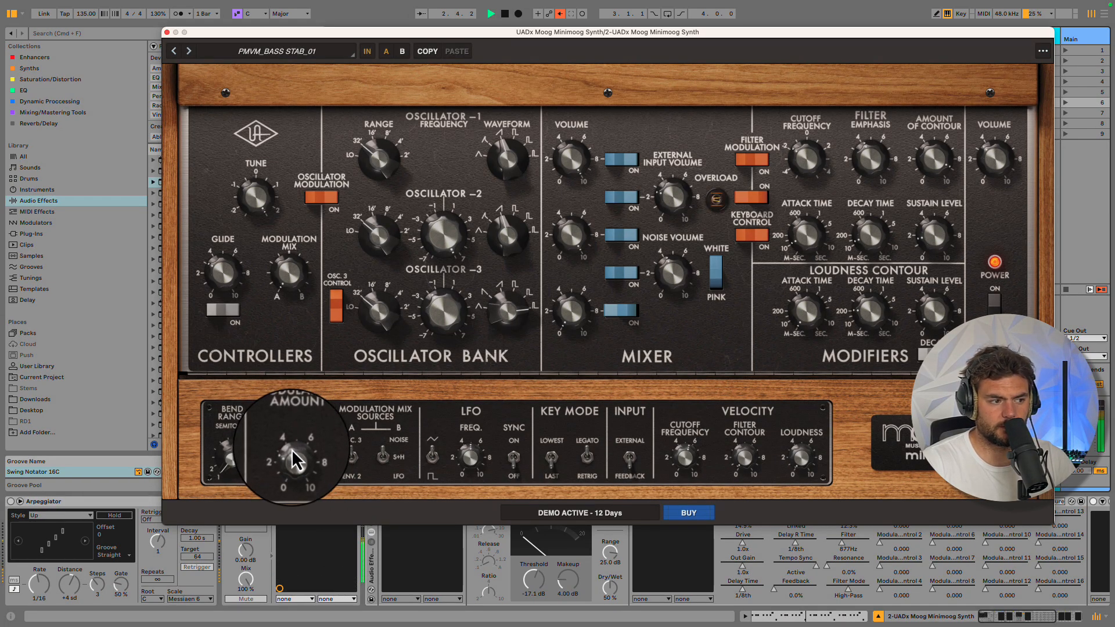
{"action": "key", "text": "space"}
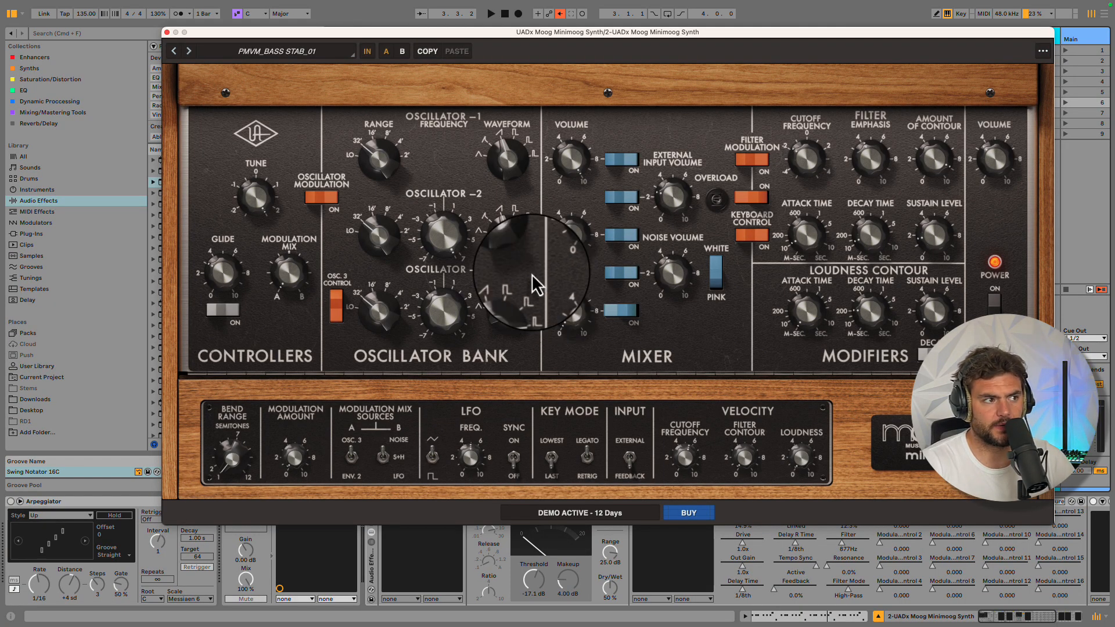
Close the Minimoog interface and inspect the notes of the PVMB_BASS STAB_01 MIDI clip
{"action": "left_click", "coordinate": [167, 34]}
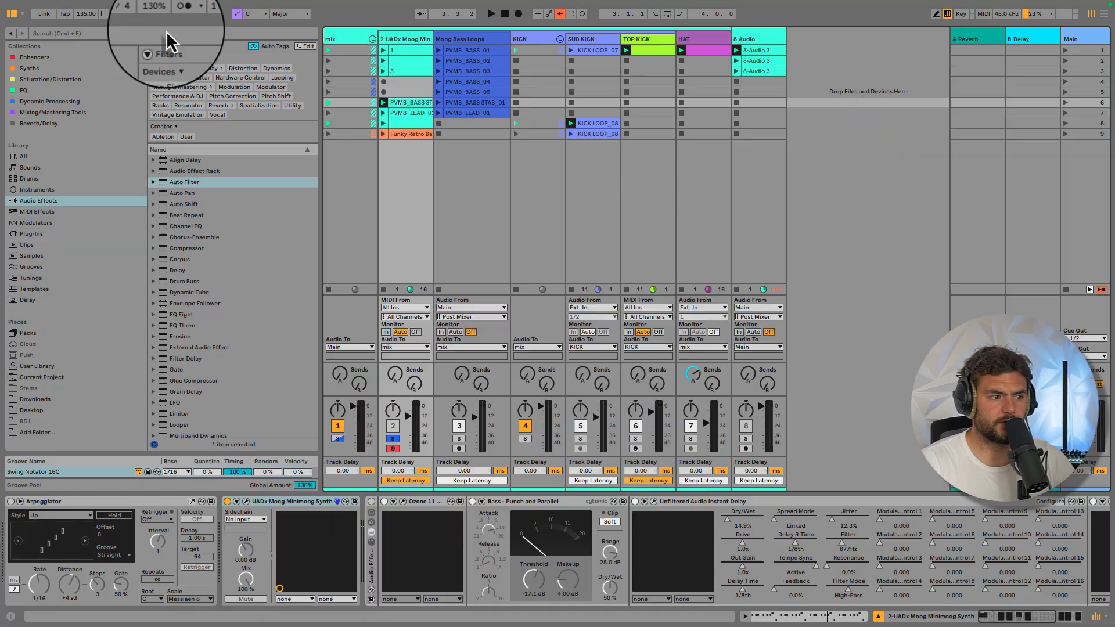
{"action": "double_click", "coordinate": [402, 105]}
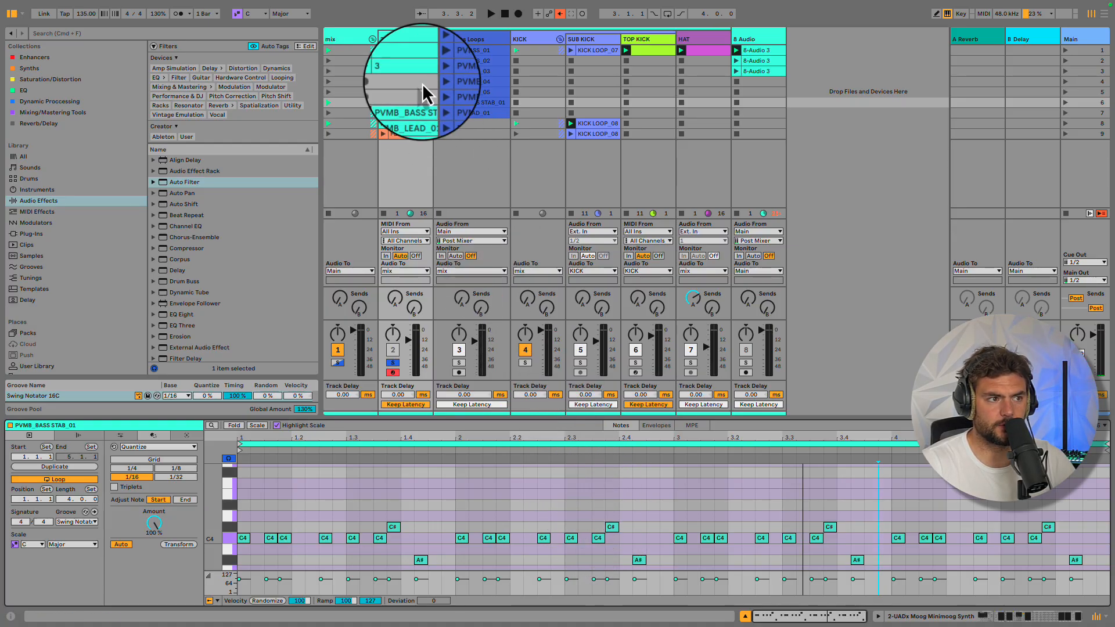
Play the bass stab while looking through the devices in the Minimoog track's Audio Effect Rack
{"action": "left_click", "coordinate": [402, 36]}
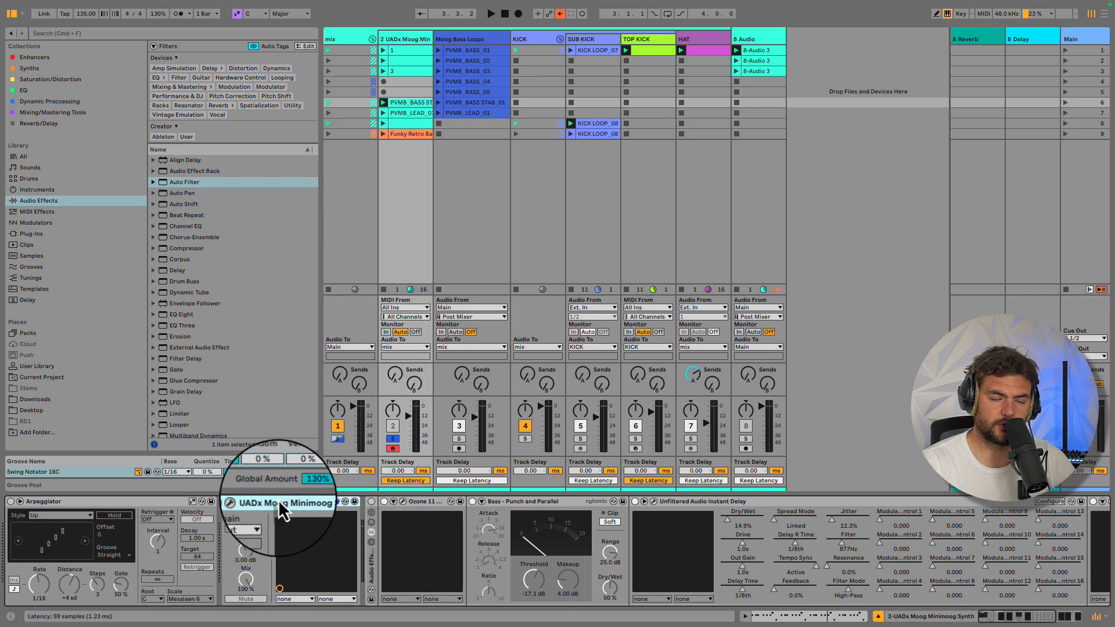
{"action": "left_click_drag", "start_coordinate": [339, 511], "coordinate": [374, 502]}
{"action": "key", "text": "space"}
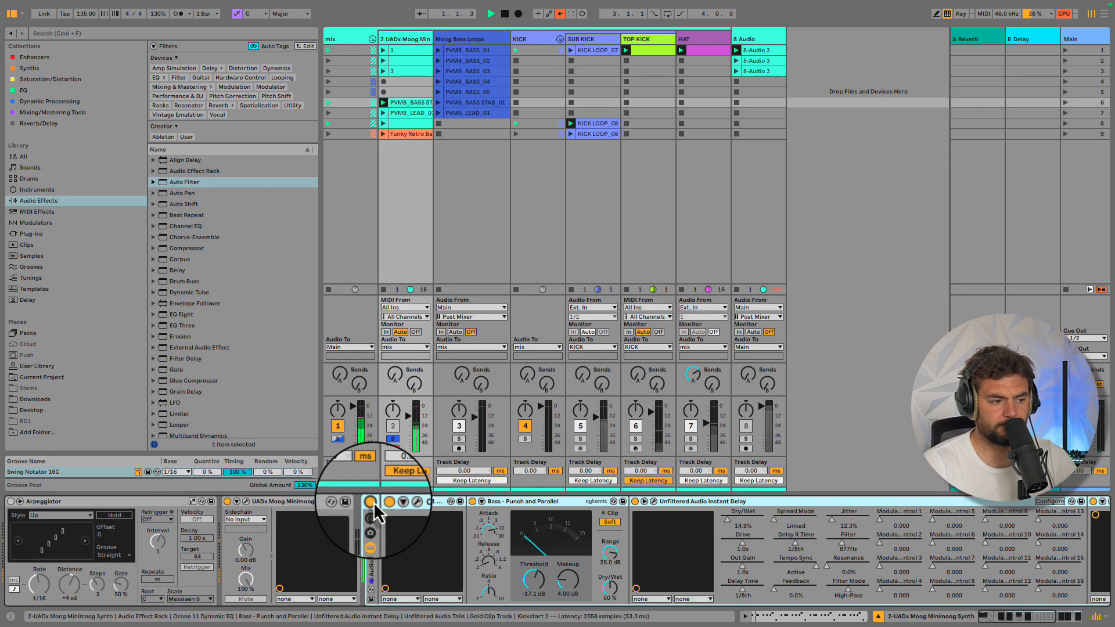
{"action": "left_click_drag", "start_coordinate": [374, 502], "coordinate": [621, 545]}
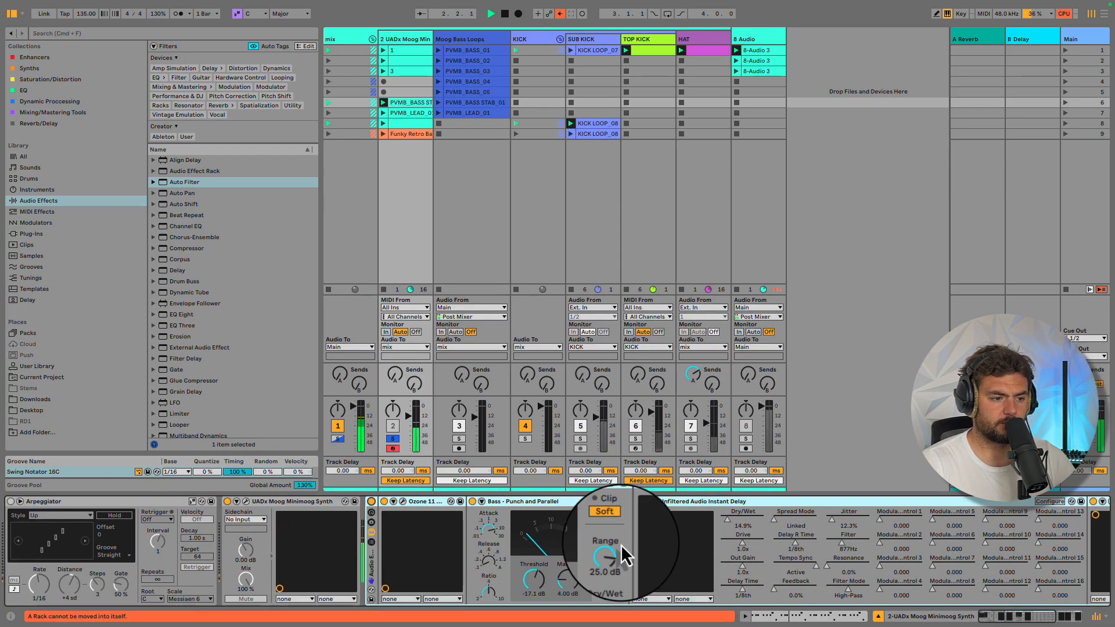
{"action": "scroll", "coordinate": [621, 544], "scroll_direction": "right", "scroll_amount": 5}
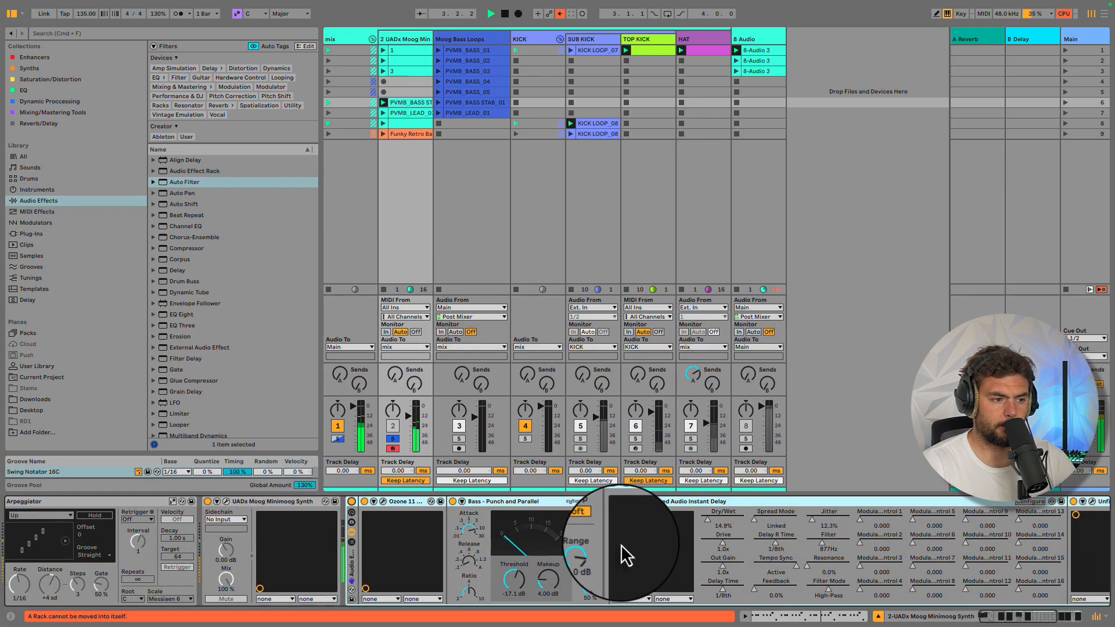
{"action": "scroll", "coordinate": [623, 544], "scroll_direction": "right", "scroll_amount": 4}
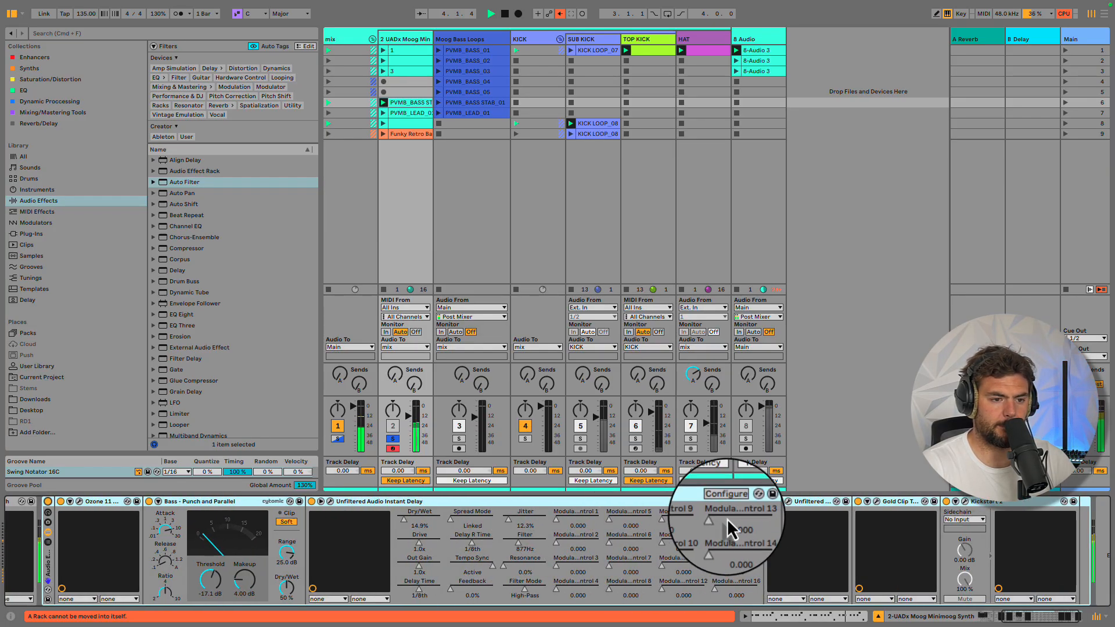
Inspect the Unfiltered Audio Tails reverb settings in the Minimoog track's effect rack, and stop playback
{"action": "left_click", "coordinate": [787, 502]}
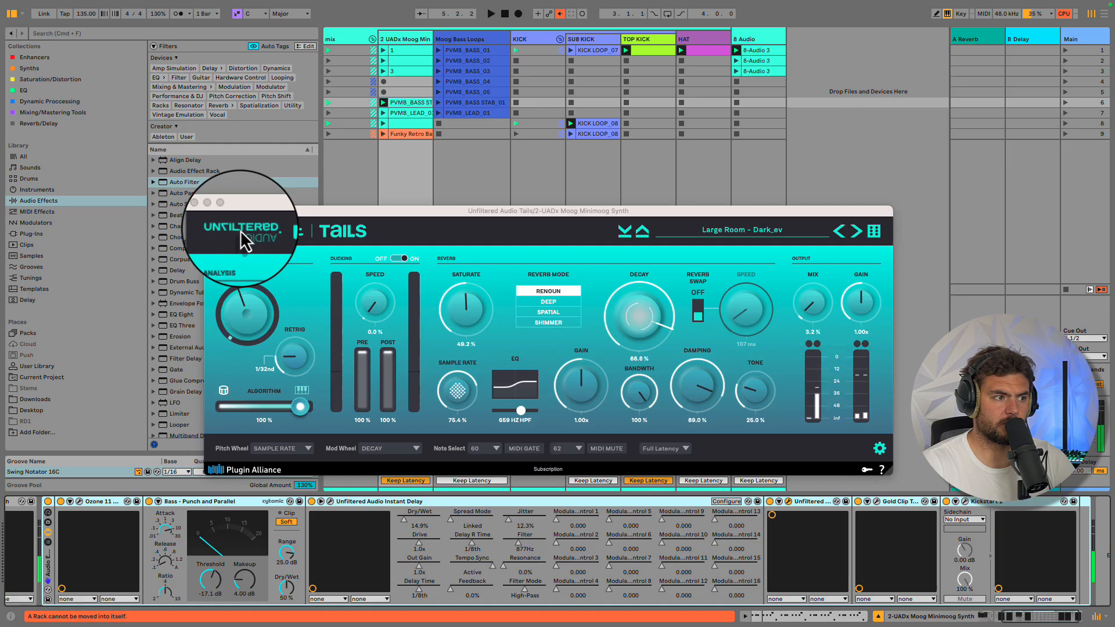
{"action": "left_click", "coordinate": [210, 211]}
{"action": "key", "text": "space"}
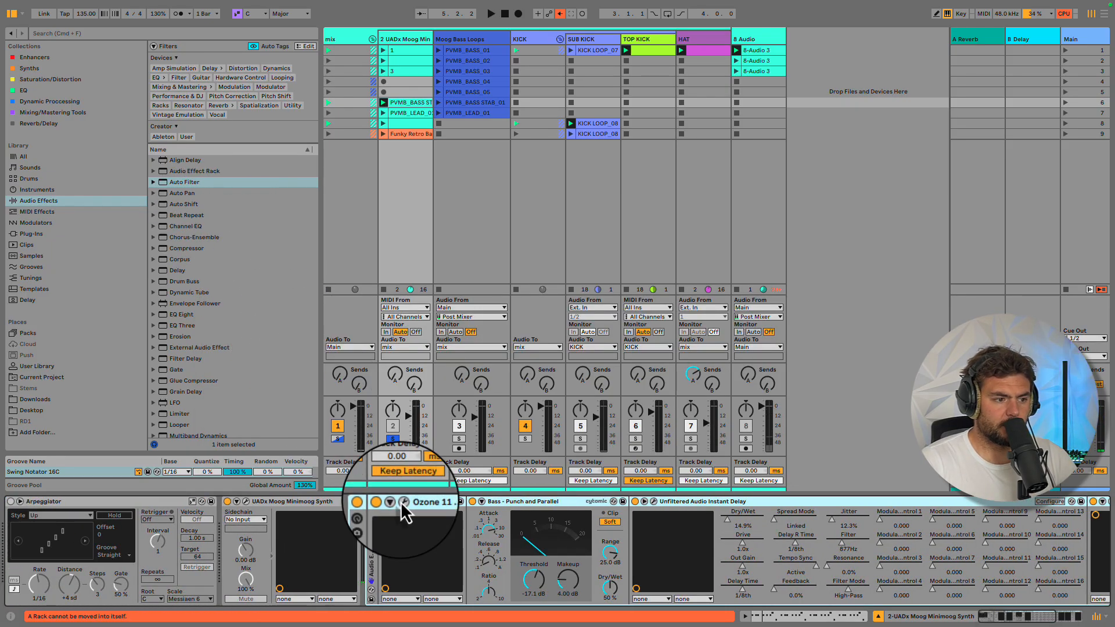
Open Ozone 11 Dynamic EQ to examine its curve, and select the Bass - Punch and Parallel compressor
{"action": "left_click", "coordinate": [402, 503]}
{"action": "left_click_drag", "start_coordinate": [398, 199], "coordinate": [269, 117]}
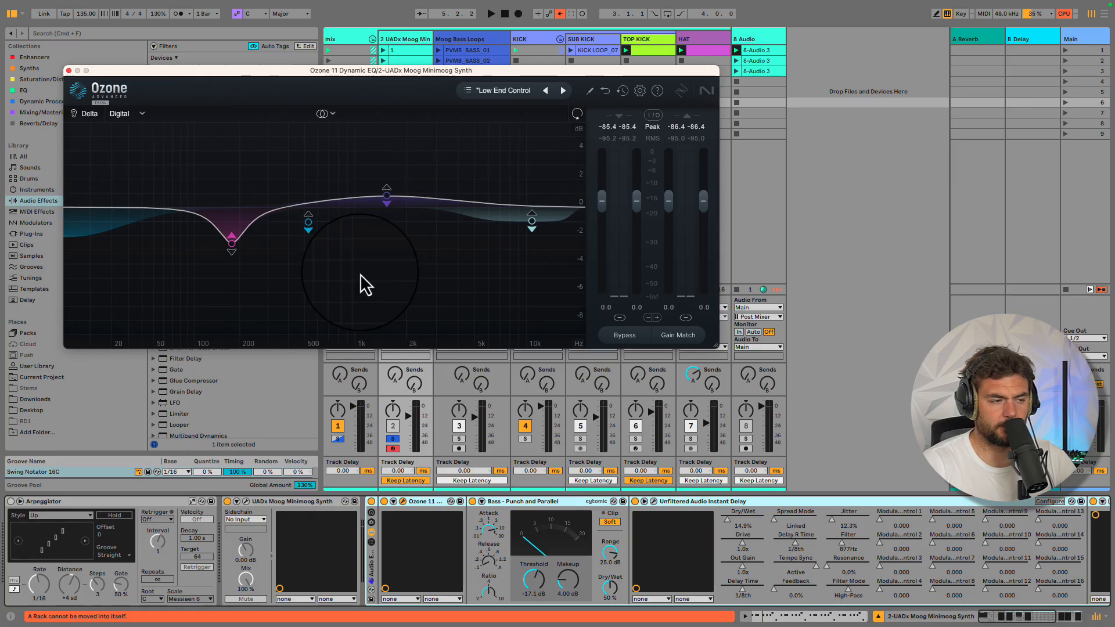
{"action": "left_click_drag", "start_coordinate": [360, 273], "coordinate": [321, 252]}
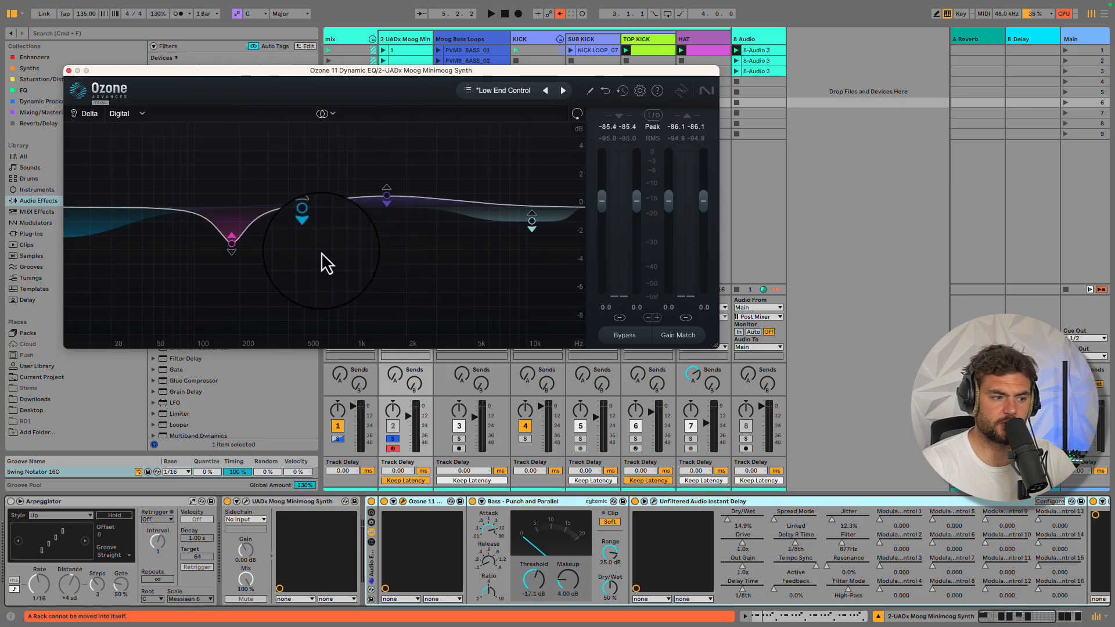
{"action": "left_click", "coordinate": [519, 502]}
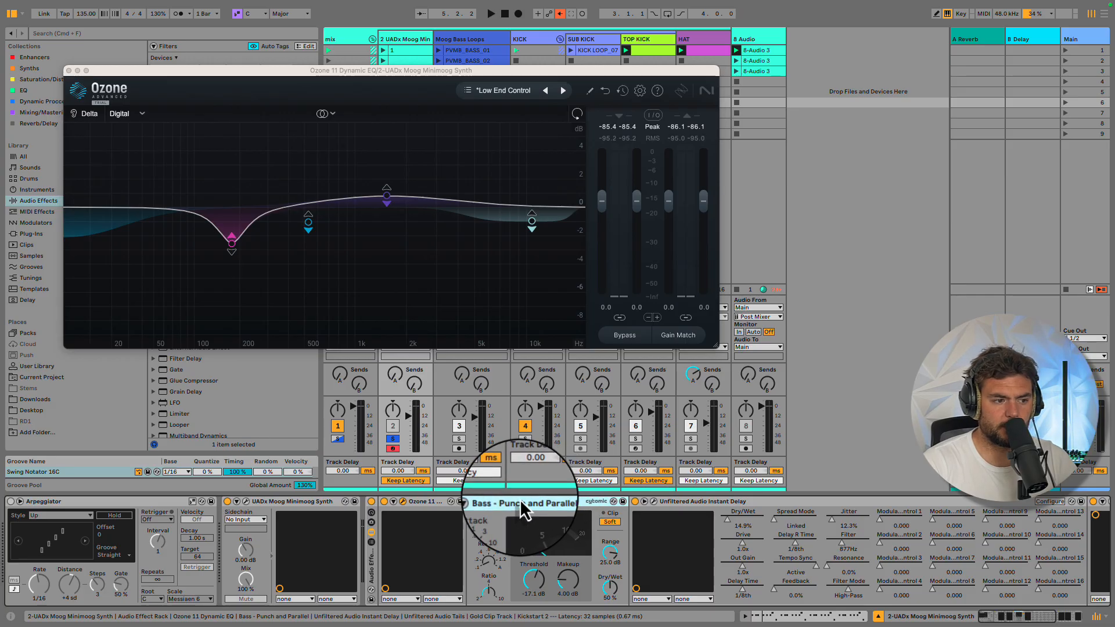
Open the Unfiltered Audio Instant Delay in the Minimoog track's rack and reset its Jitter to 0.0%
{"action": "left_click", "coordinate": [667, 504]}
{"action": "left_click", "coordinate": [653, 501]}
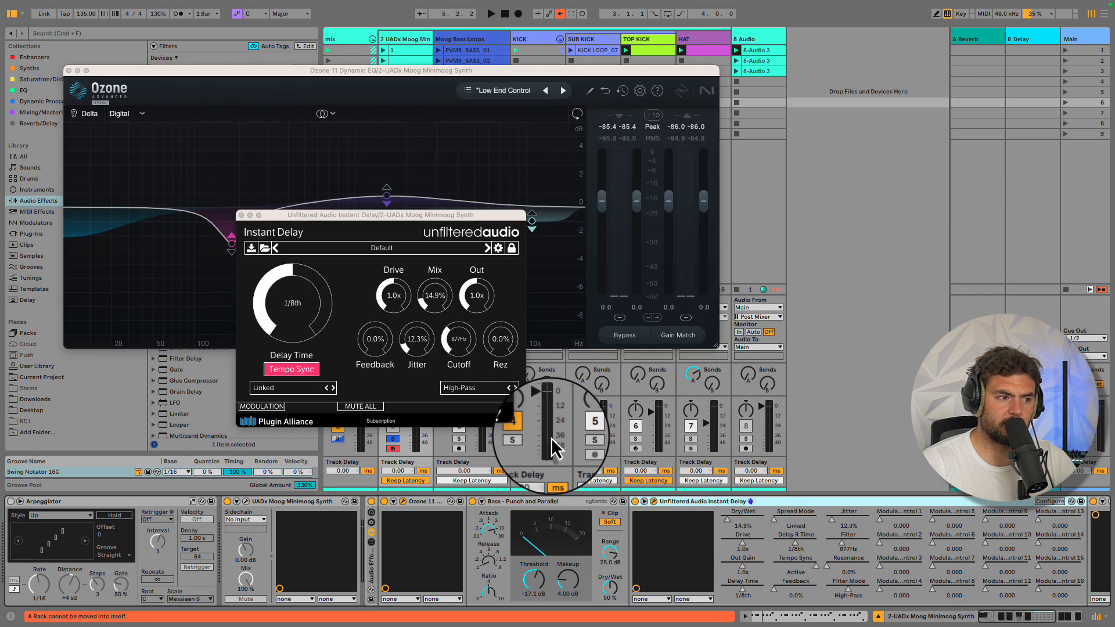
{"action": "double_click", "coordinate": [417, 342]}
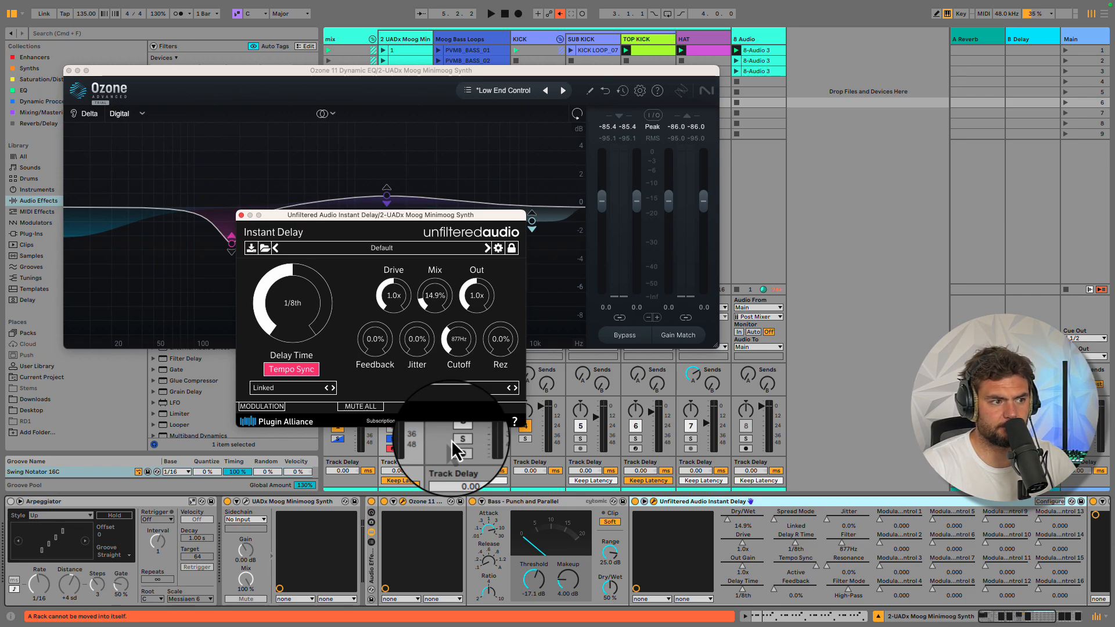
Open the Unfiltered Audio Tails reverb and the Gold Clip Track clipper in the Minimoog chain to examine their settings
{"action": "scroll", "coordinate": [685, 505], "scroll_direction": "right", "scroll_amount": 5}
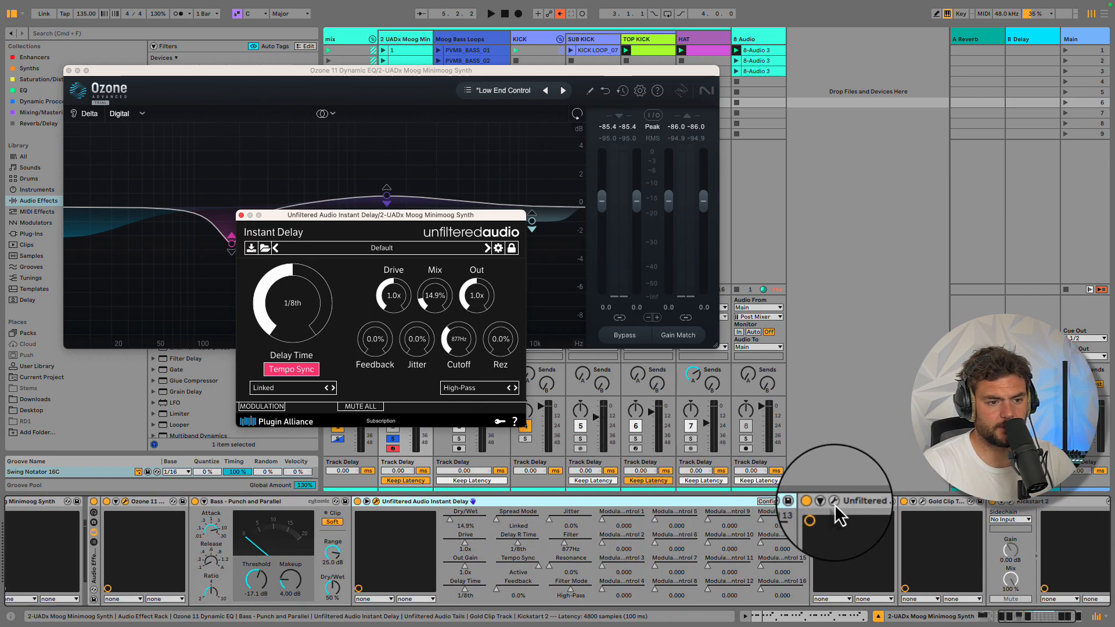
{"action": "left_click", "coordinate": [834, 504]}
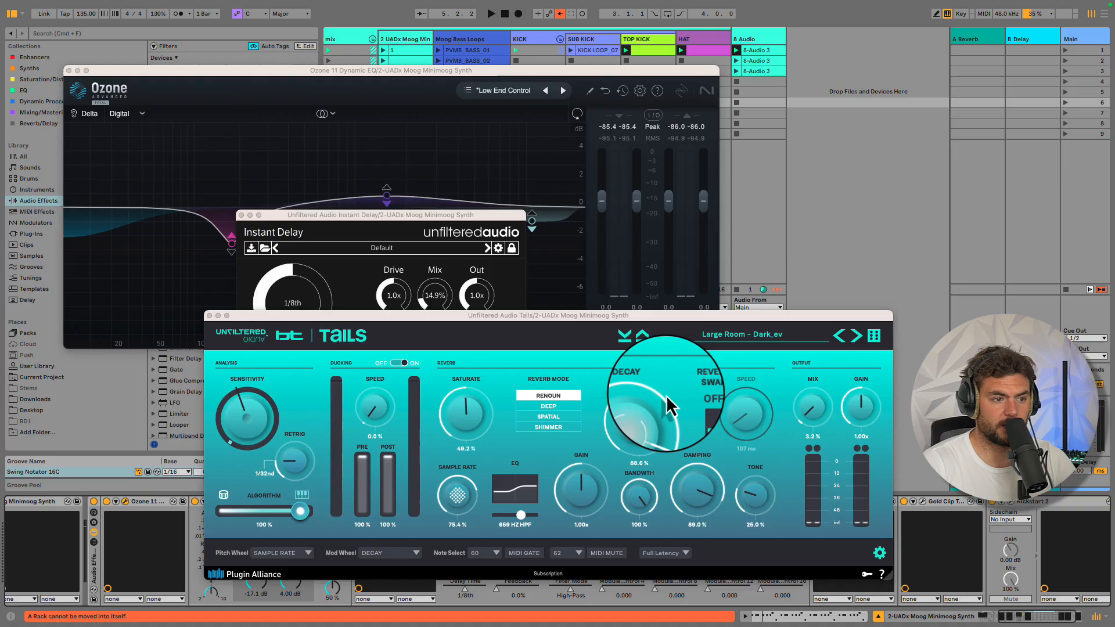
{"action": "left_click_drag", "start_coordinate": [551, 315], "coordinate": [504, 161]}
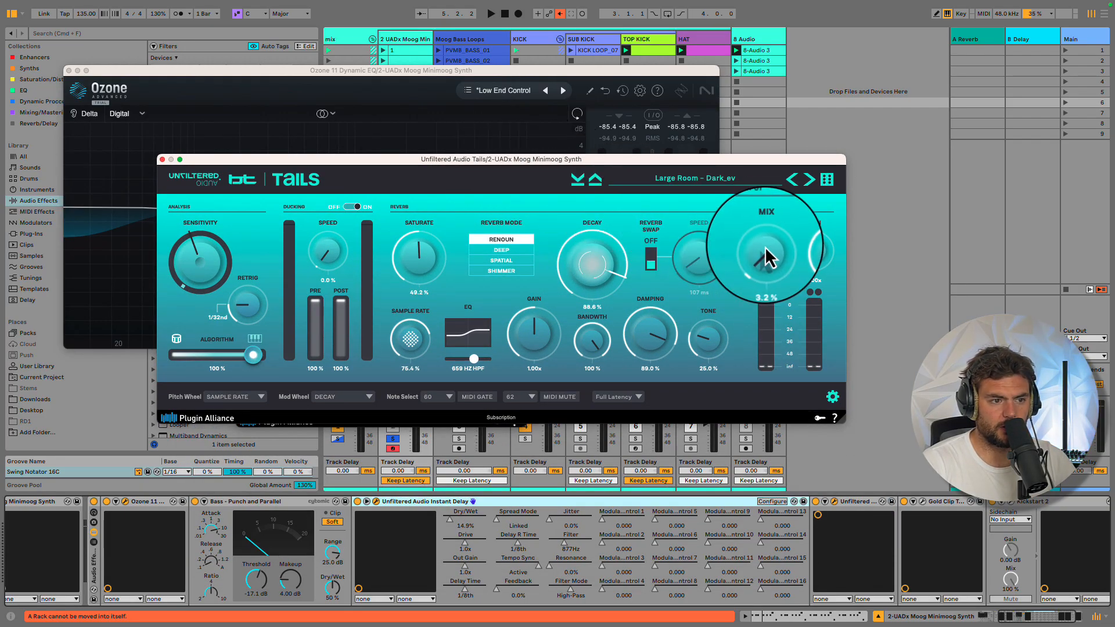
{"action": "scroll", "coordinate": [822, 499], "scroll_direction": "right", "scroll_amount": 2}
{"action": "left_click", "coordinate": [881, 501]}
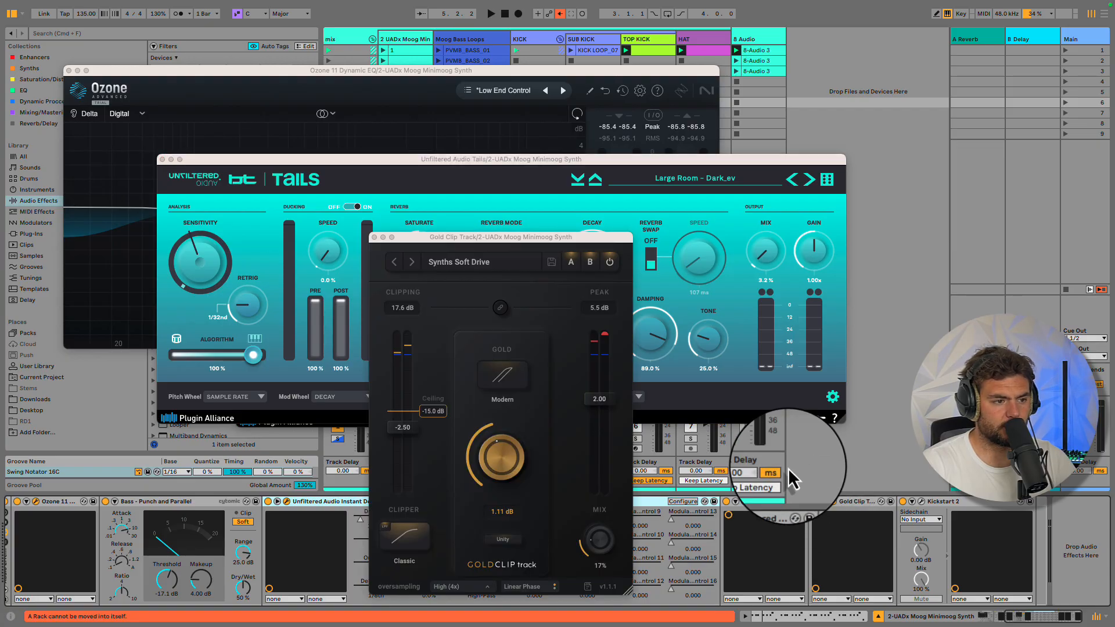
{"action": "left_click", "coordinate": [503, 169]}
{"action": "left_click", "coordinate": [540, 432]}
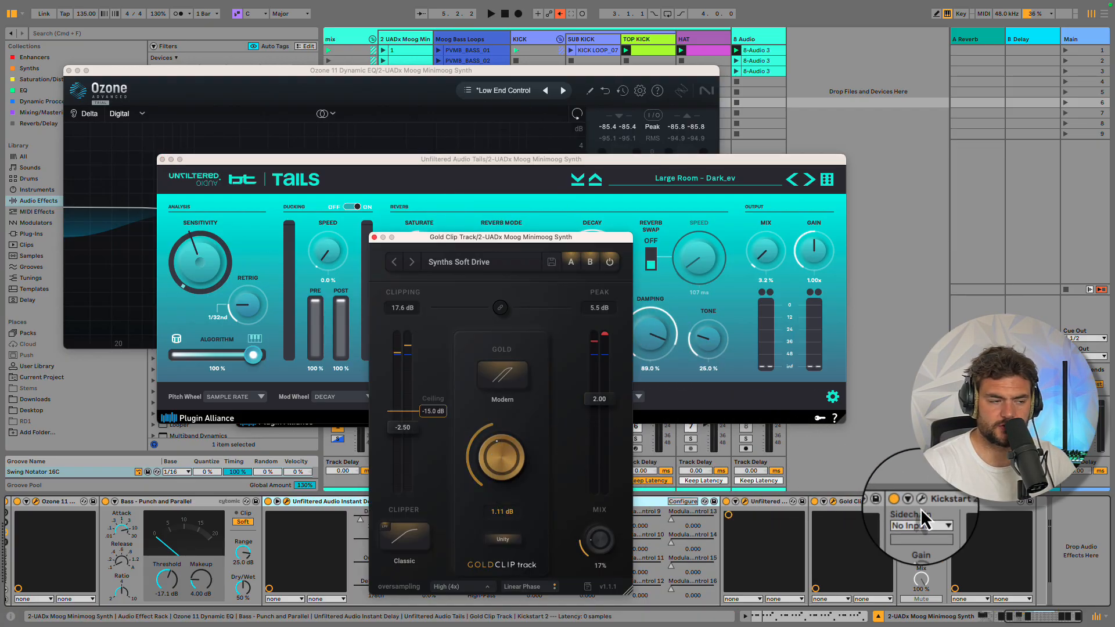
Close the Gold Clip Track, Tails, Ozone 11 Dynamic EQ and Instant Delay windows
{"action": "left_click", "coordinate": [375, 237]}
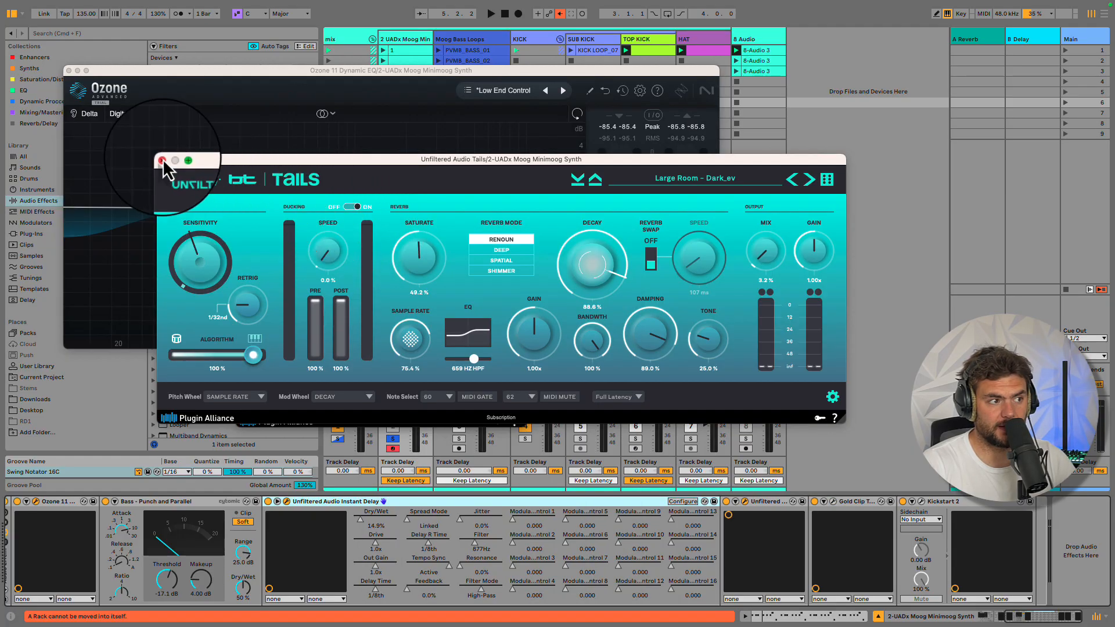
{"action": "left_click", "coordinate": [163, 161]}
{"action": "left_click", "coordinate": [68, 70]}
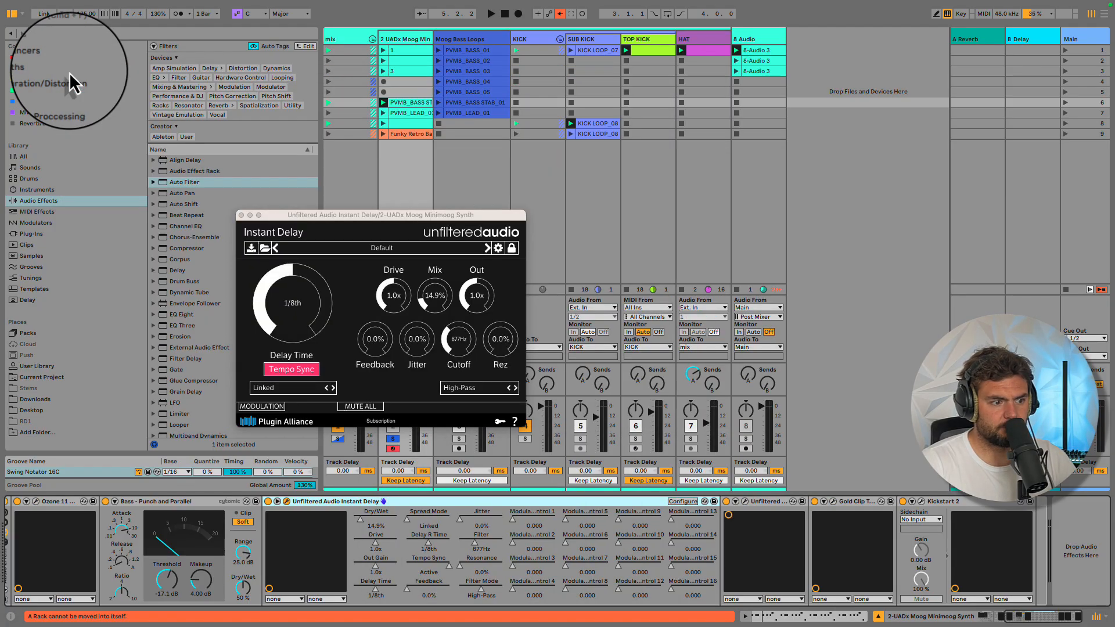
{"action": "left_click", "coordinate": [241, 215]}
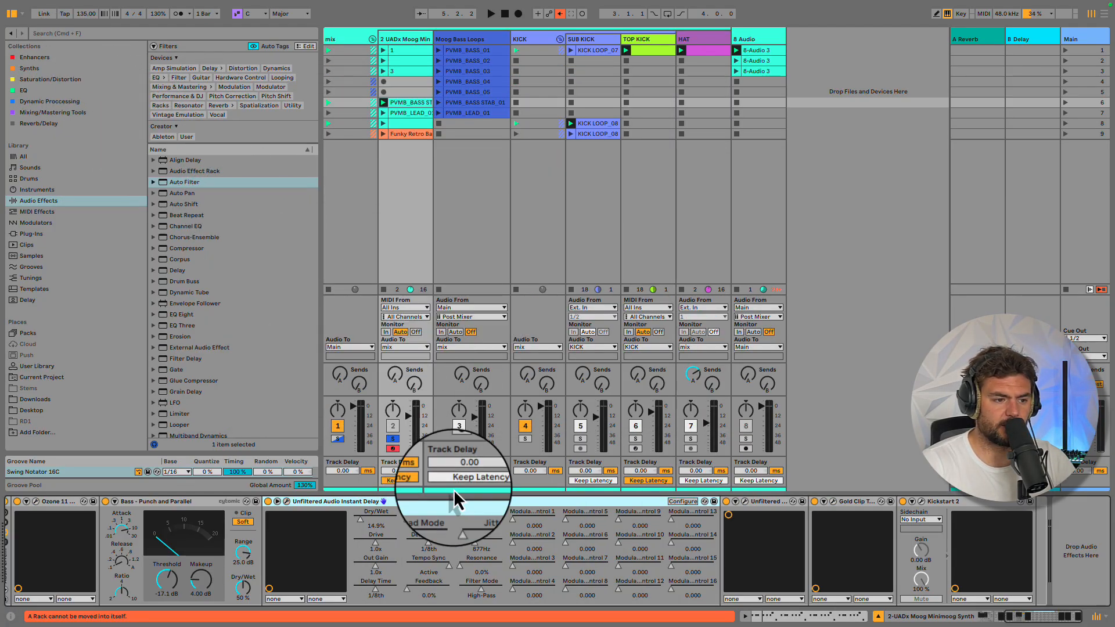
Reopen the UADx Moog Minimoog Synth, look through its preset browser around PVMM_BASS STAB_01, and close the synth window
{"action": "scroll", "coordinate": [486, 531], "scroll_direction": "left", "scroll_amount": 6}
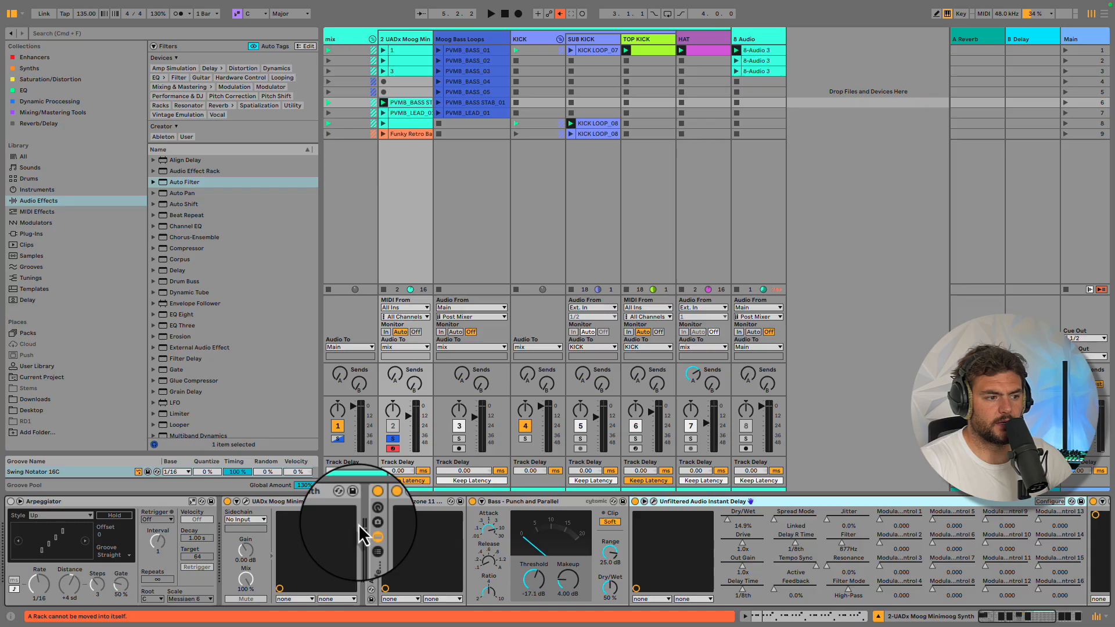
{"action": "left_click", "coordinate": [247, 502]}
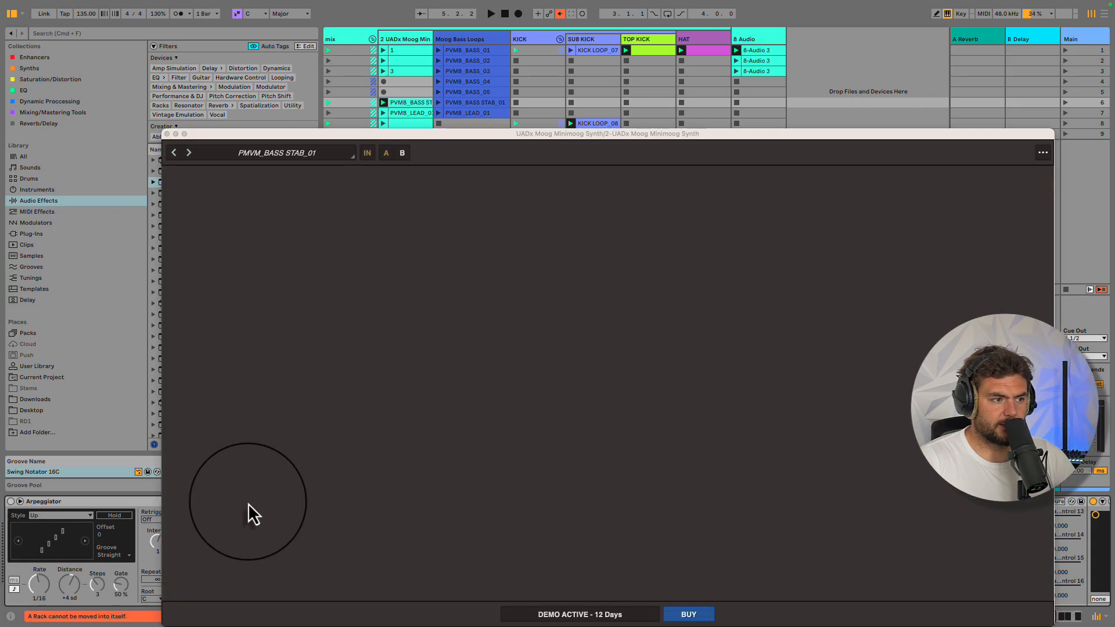
{"action": "left_click", "coordinate": [262, 152]}
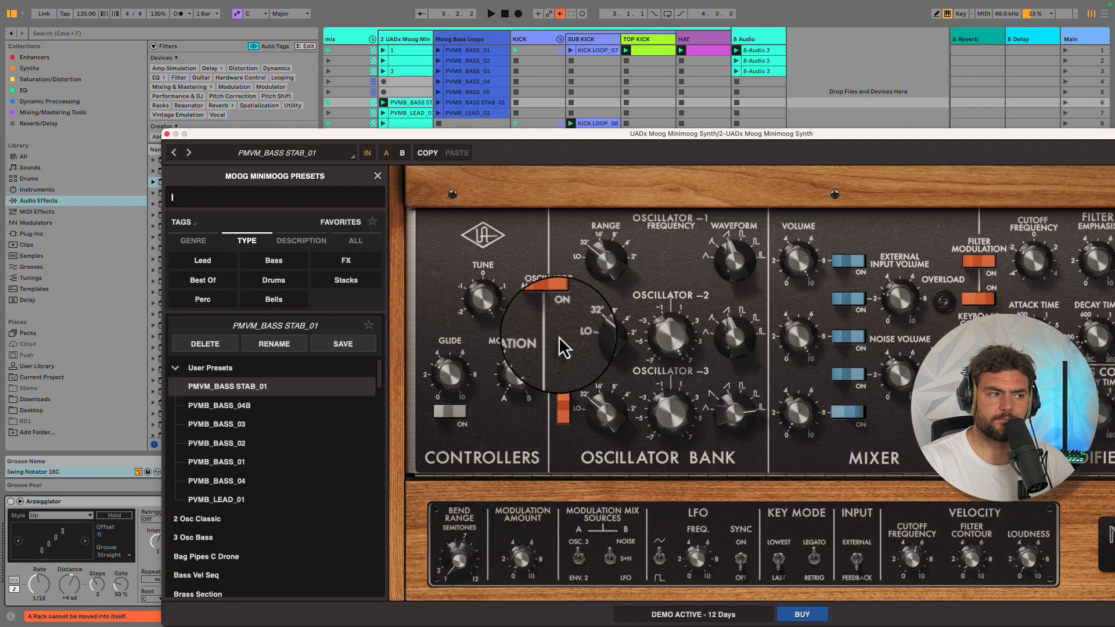
{"action": "left_click", "coordinate": [166, 134]}
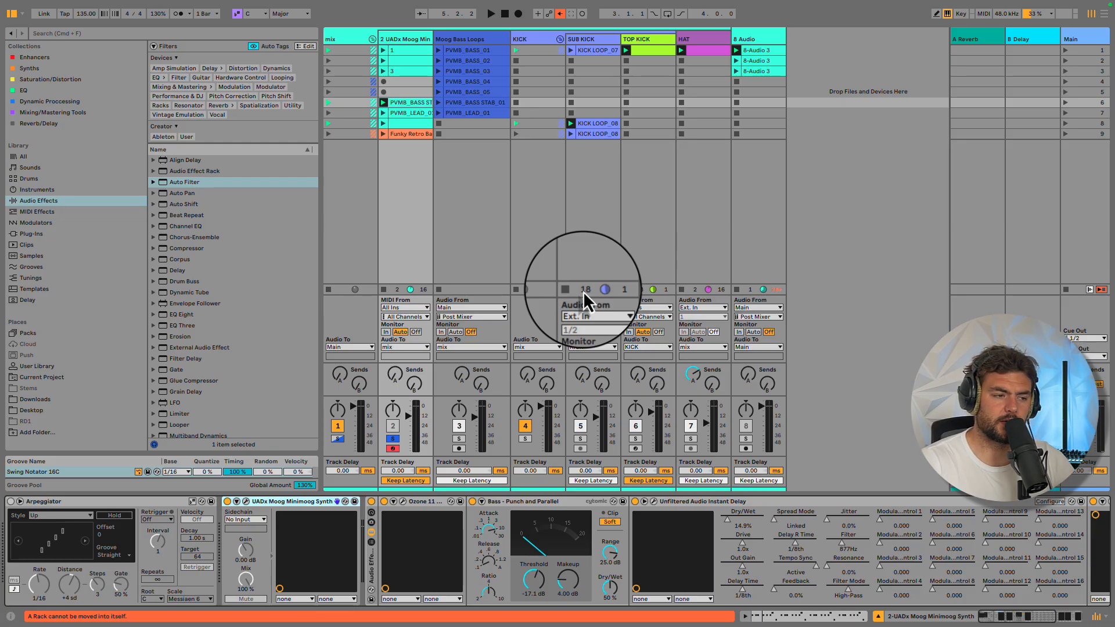
Solo the Moog Bass Loops track and play its PVMB_LEAD_01 clip
{"action": "left_click", "coordinate": [458, 439]}
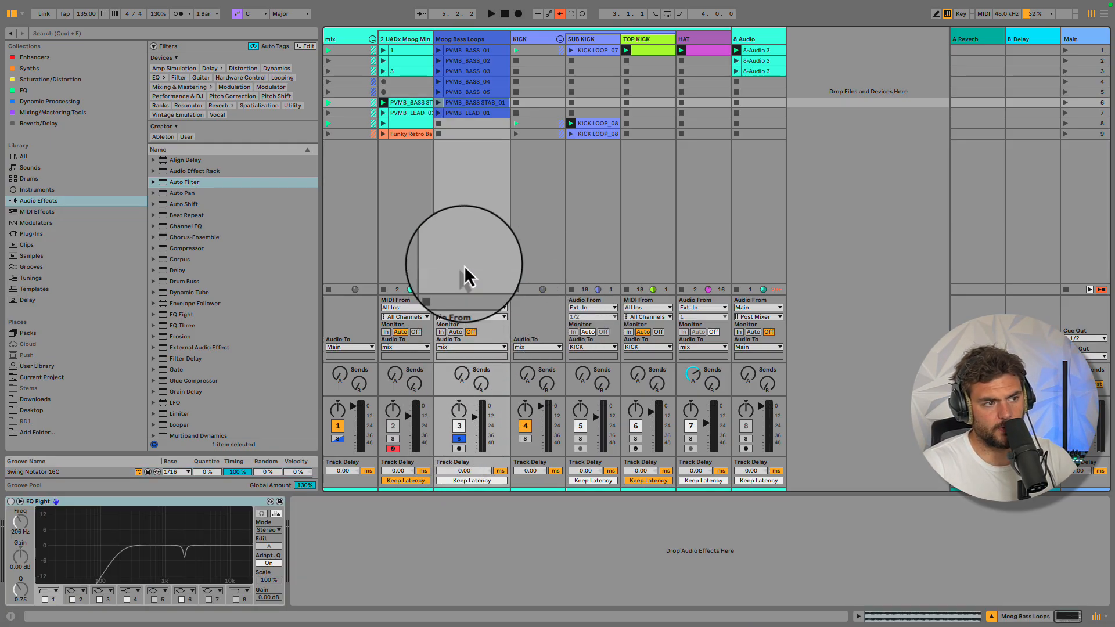
{"action": "left_click", "coordinate": [465, 115]}
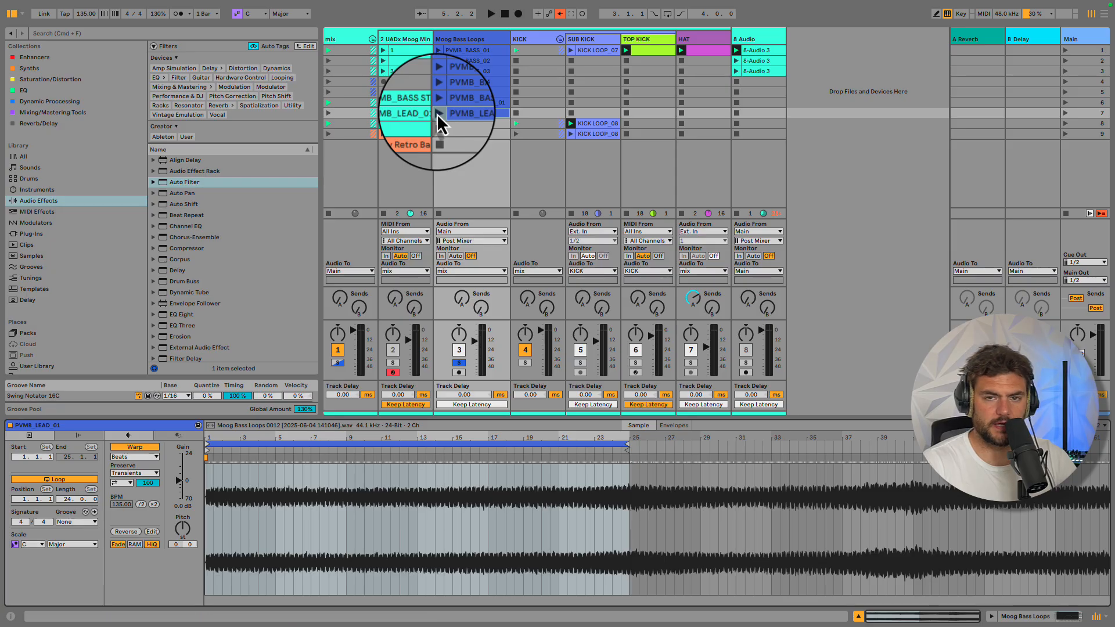
{"action": "left_click", "coordinate": [437, 113]}
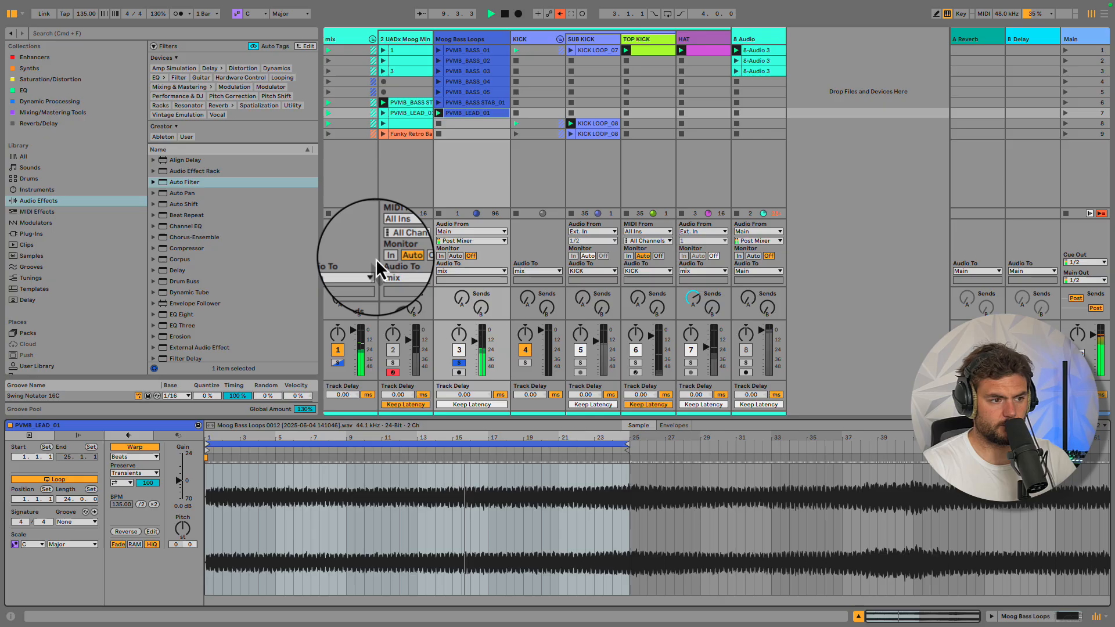
Audition the PVMB_BASS_05 and PVMB_BASS_04 loops, and view the PVMB_BASS_03 clip on the Moog Bass Loops track
{"action": "left_click", "coordinate": [457, 93]}
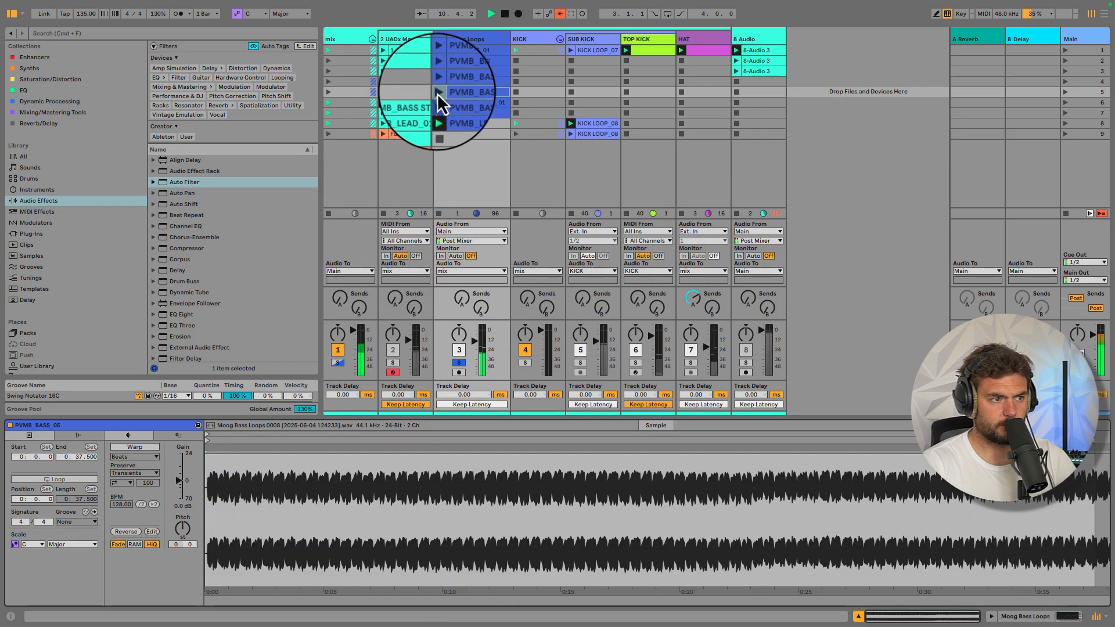
{"action": "left_click", "coordinate": [438, 92]}
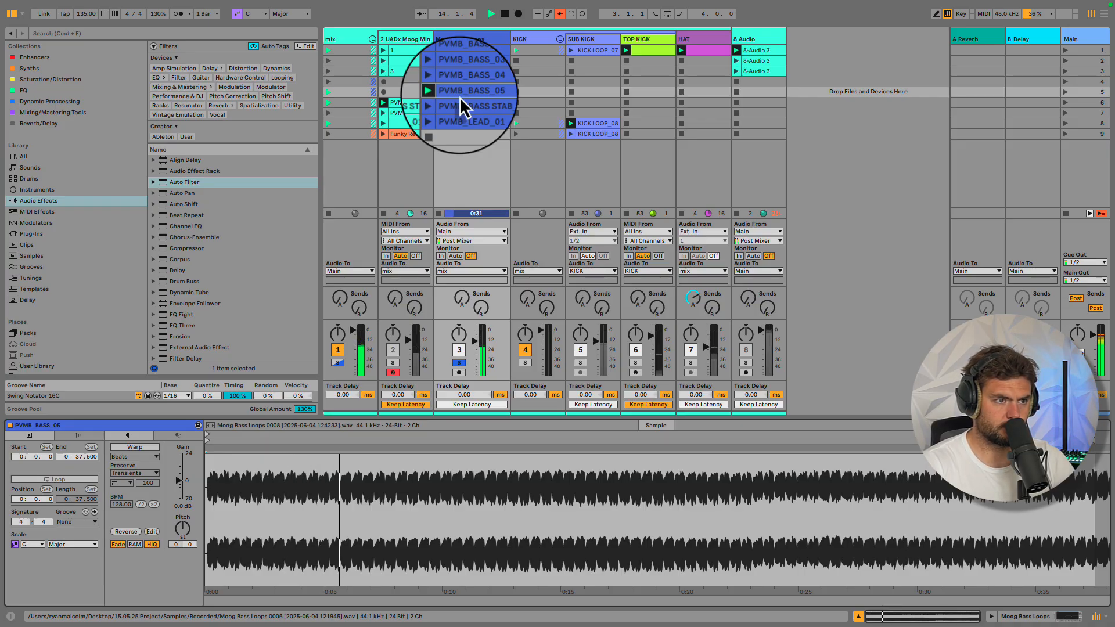
{"action": "key", "text": "Up"}
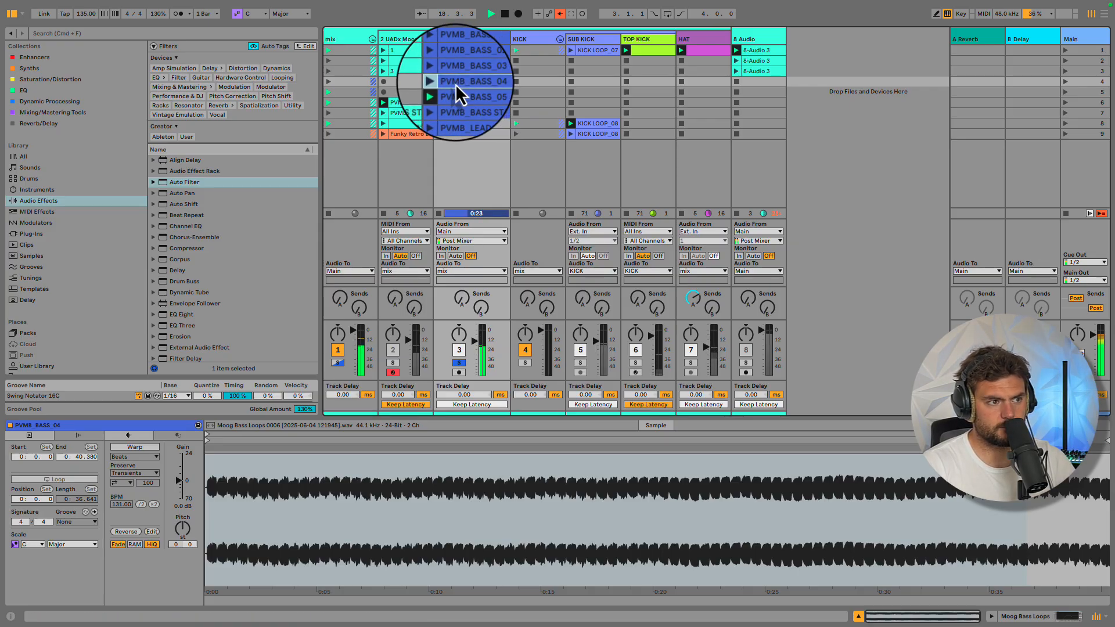
{"action": "key", "text": "Return"}
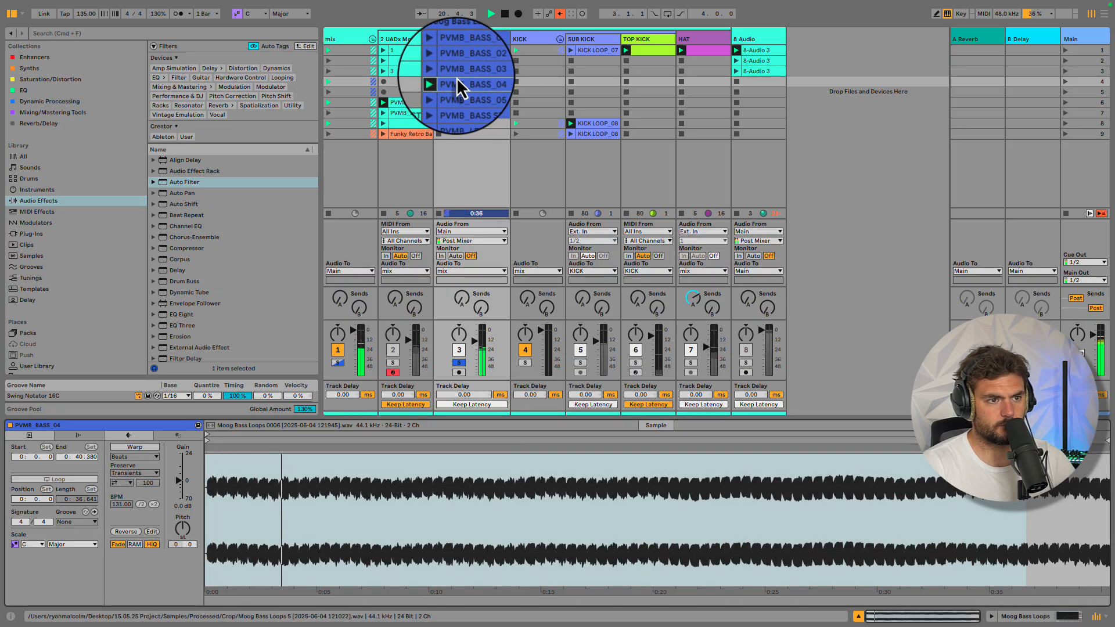
{"action": "left_click", "coordinate": [436, 71]}
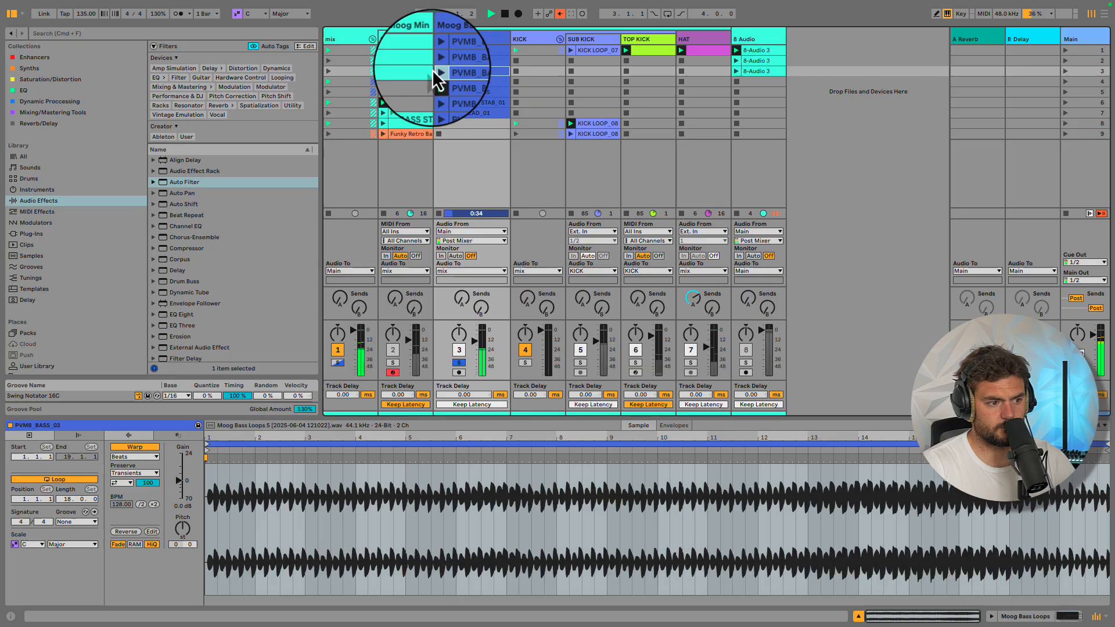
{"action": "key", "text": "Left"}
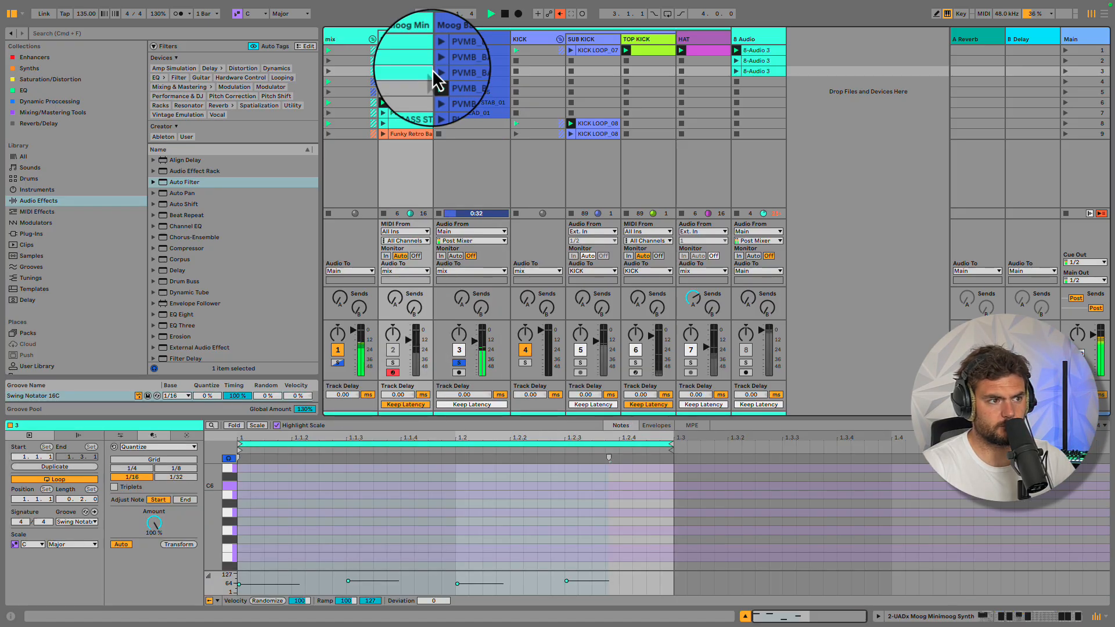
Audition PVMB_BASS_02 with its full waveform in view and PVMB_BASS_01, and stop the Moog Bass Loops clips
{"action": "left_click", "coordinate": [451, 61]}
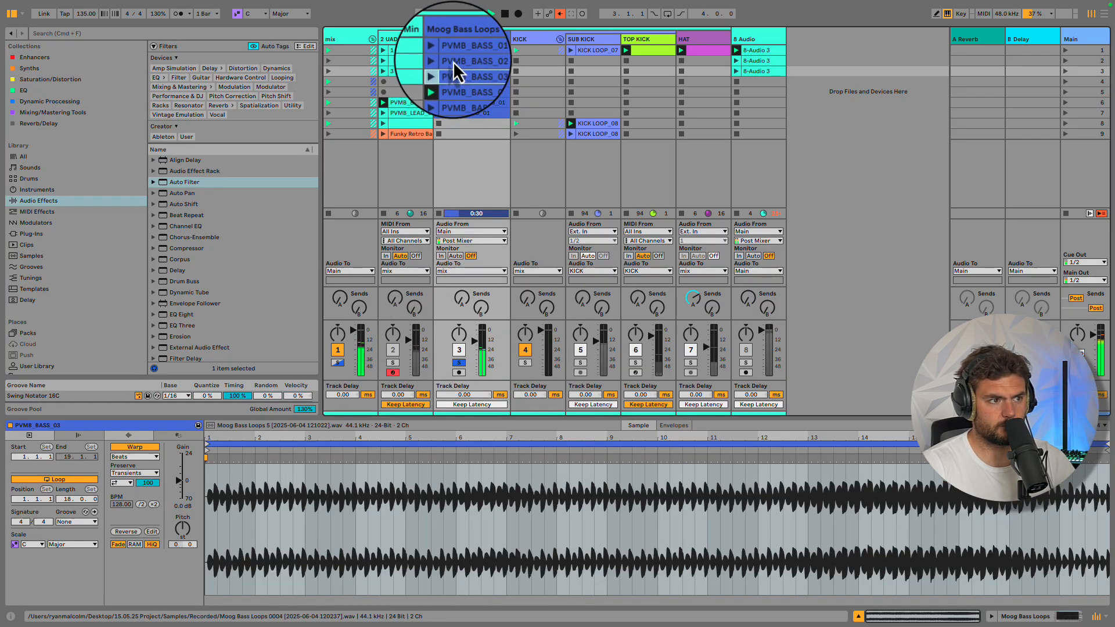
{"action": "left_click", "coordinate": [439, 62]}
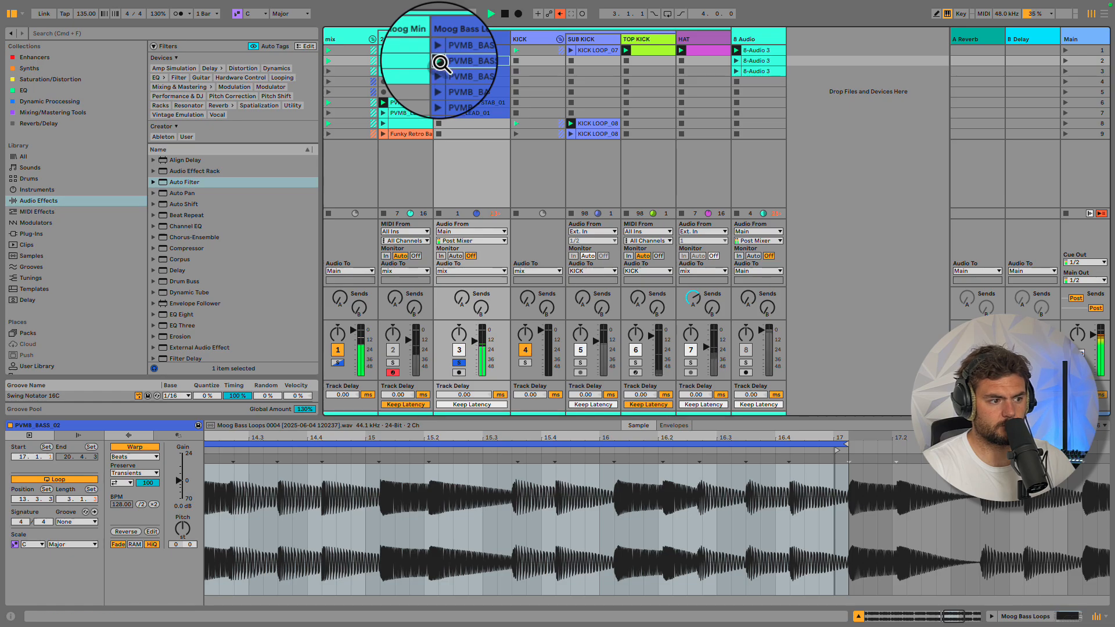
{"action": "double_click", "coordinate": [886, 617]}
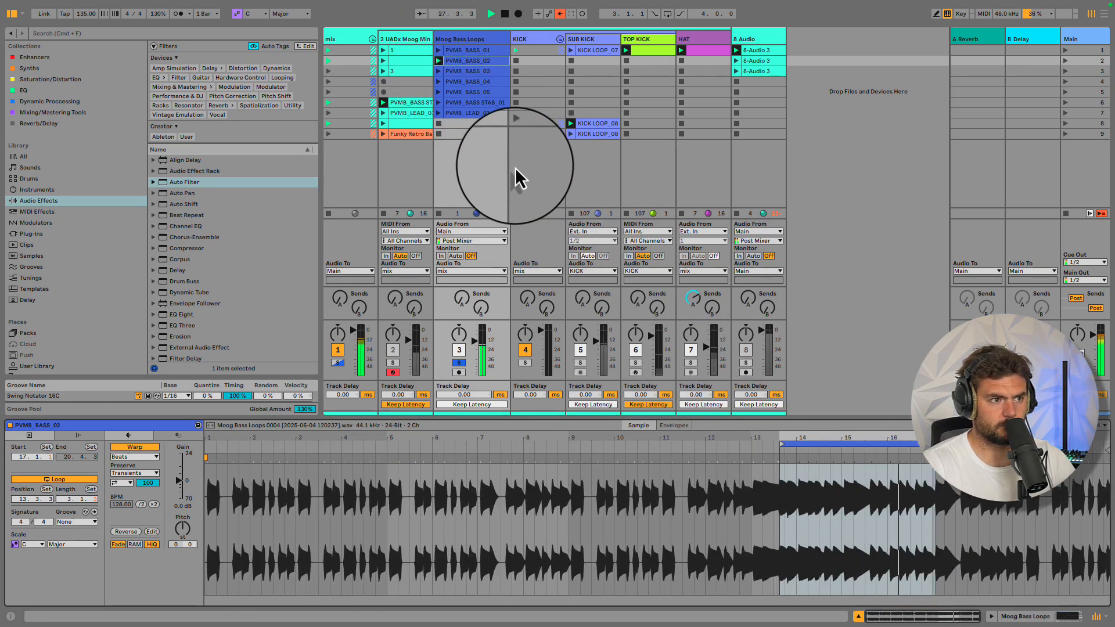
{"action": "left_click", "coordinate": [459, 52]}
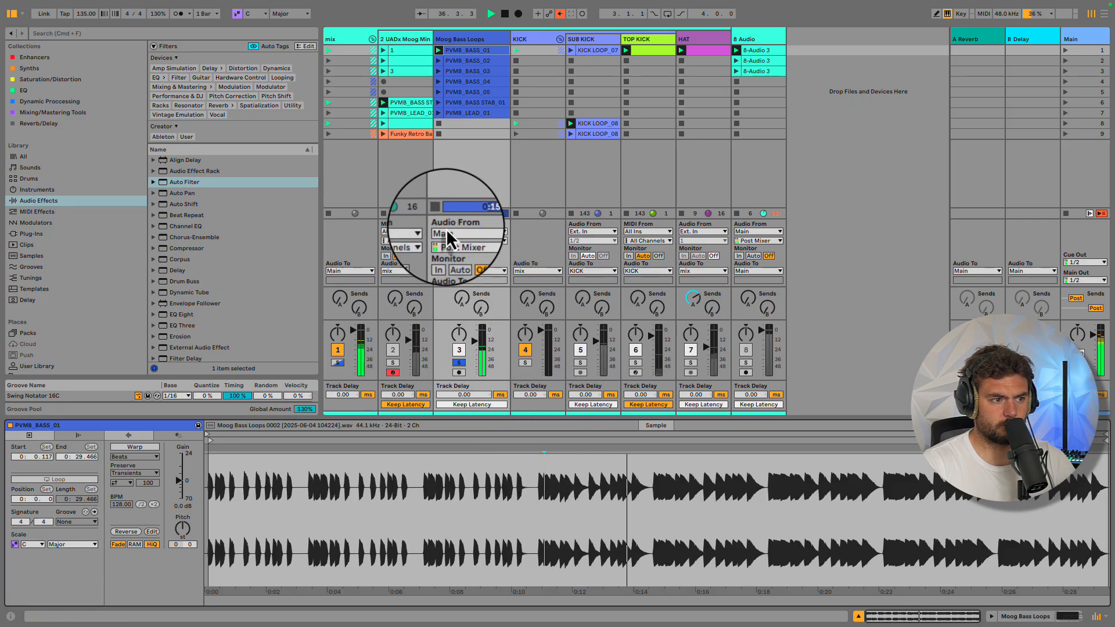
{"action": "left_click", "coordinate": [439, 214]}
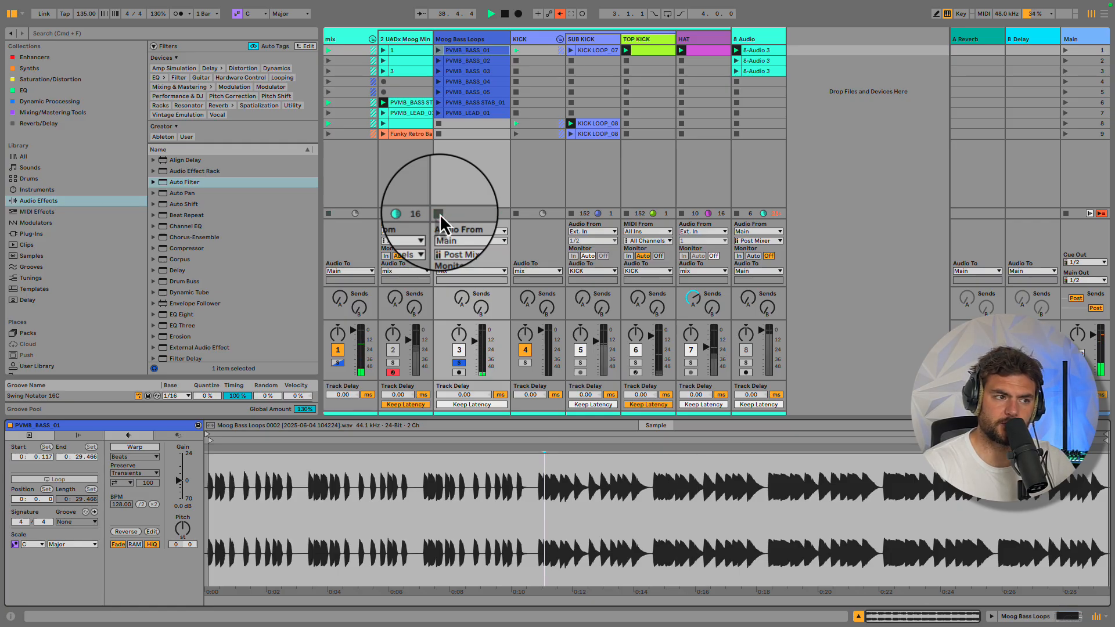
Review the waveforms of the Moog Bass Loops clips from PVMB_LEAD_01 up to PVMB_BASS_01
{"action": "left_click", "coordinate": [468, 114]}
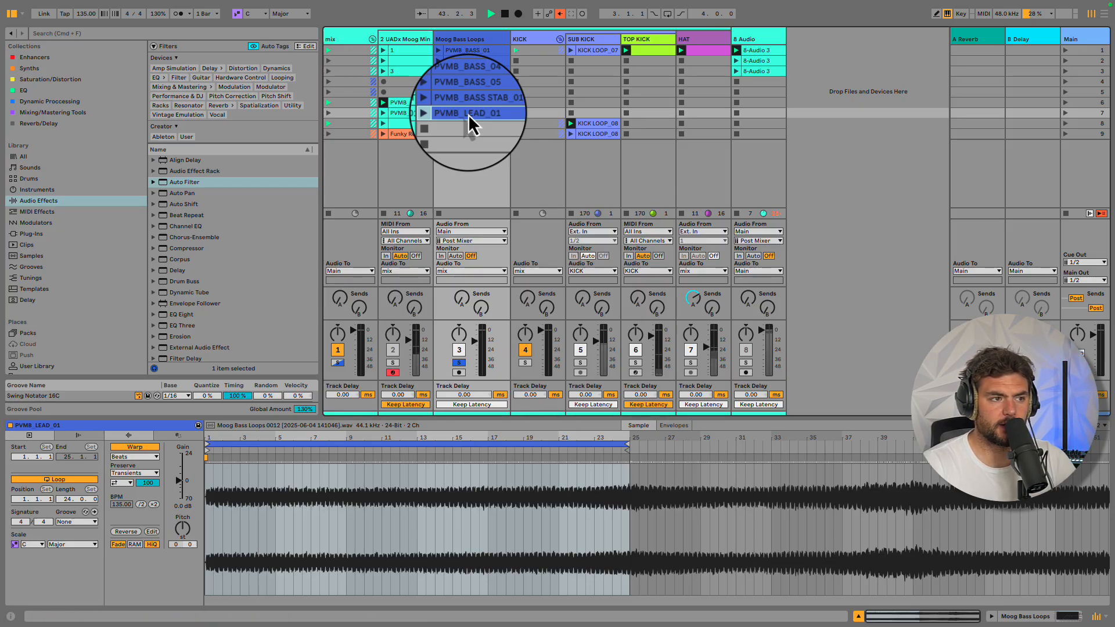
{"action": "left_click", "coordinate": [402, 37]}
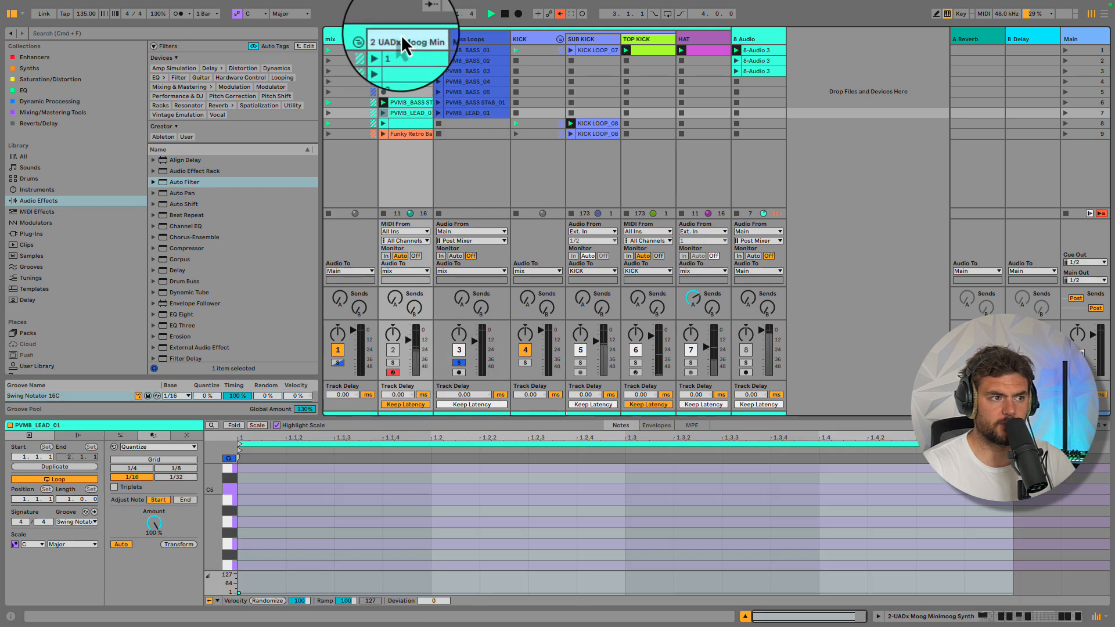
{"action": "left_click", "coordinate": [468, 37]}
{"action": "left_click", "coordinate": [469, 102]}
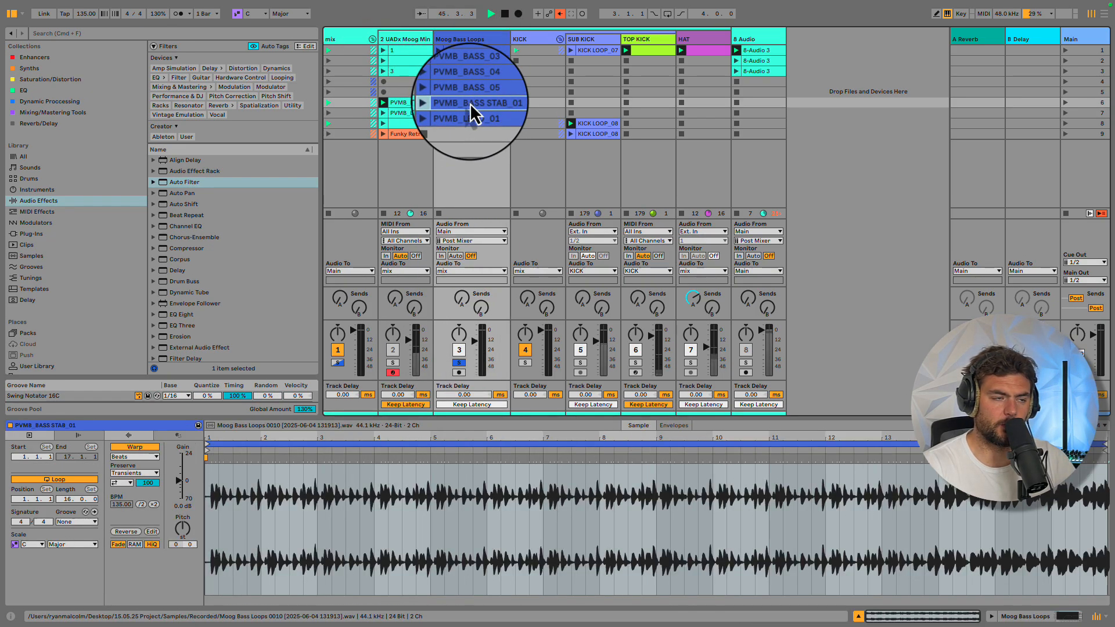
{"action": "left_click", "coordinate": [471, 89]}
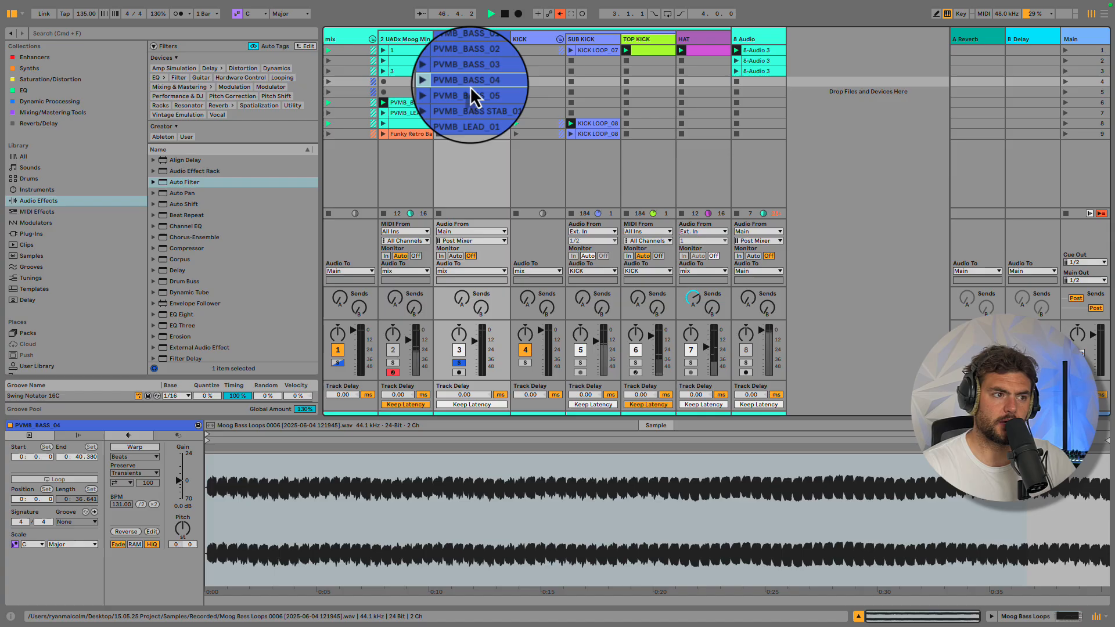
{"action": "left_click", "coordinate": [472, 71]}
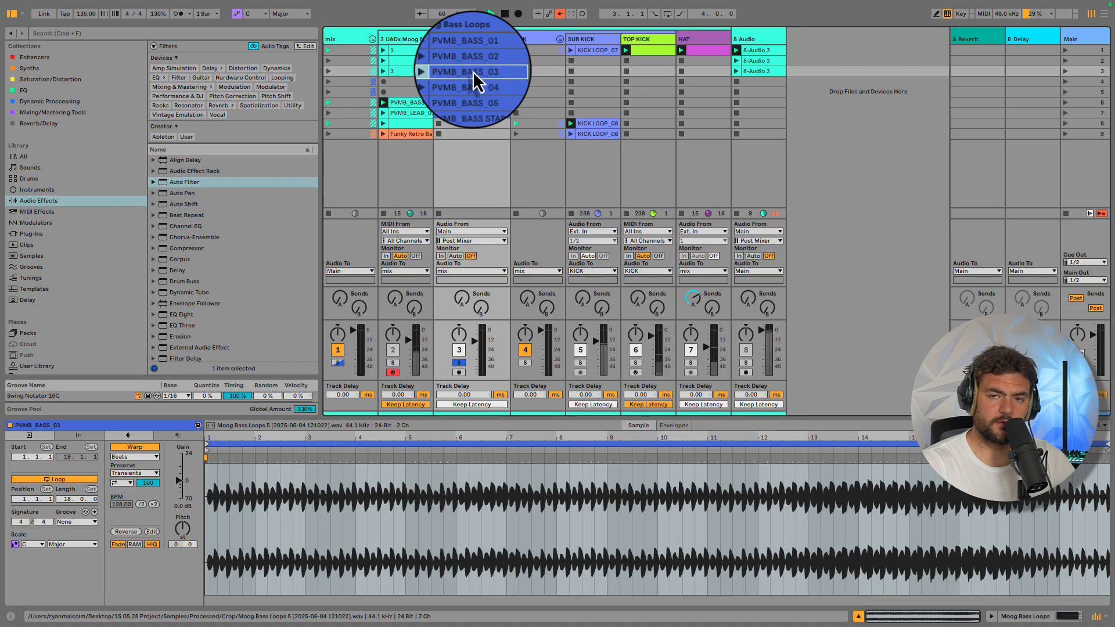
{"action": "left_click", "coordinate": [473, 60]}
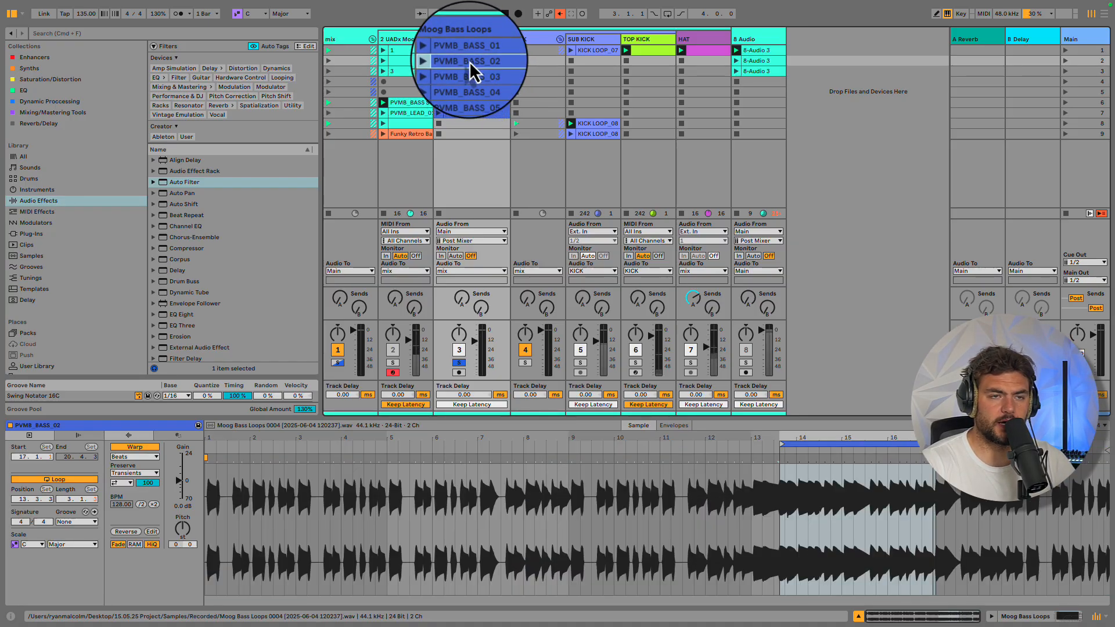
{"action": "left_click", "coordinate": [472, 51]}
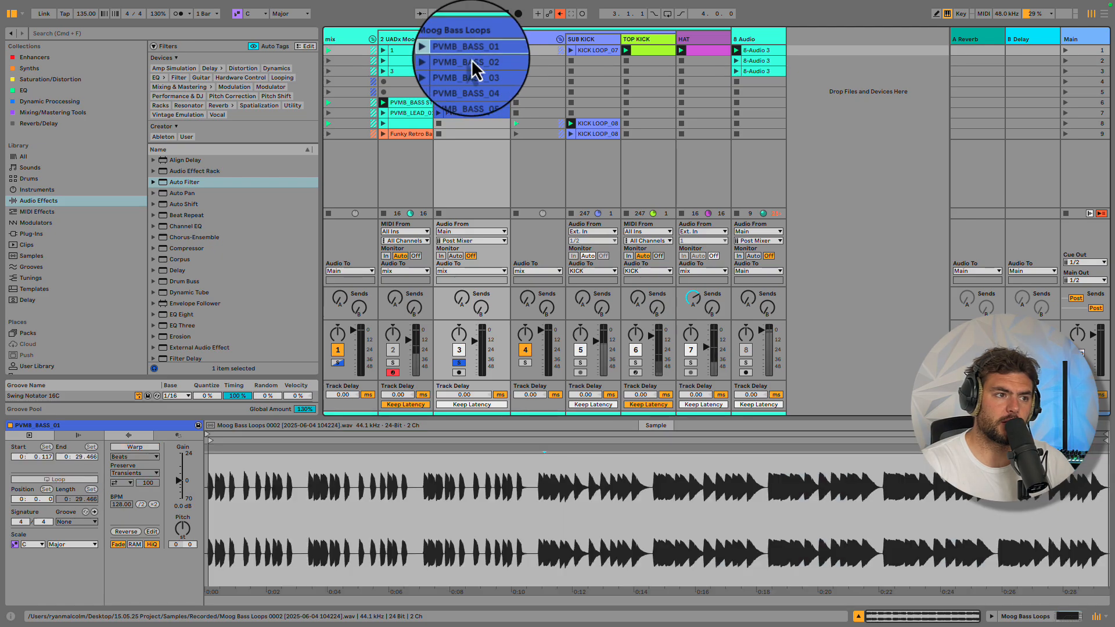
Go through the Moog Bass Loops clips once more up to PVMB_BASS_01, and select the empty slot below PVMB_LEAD_01
{"action": "left_click", "coordinate": [465, 111]}
{"action": "left_click", "coordinate": [471, 104]}
{"action": "left_click", "coordinate": [472, 95]}
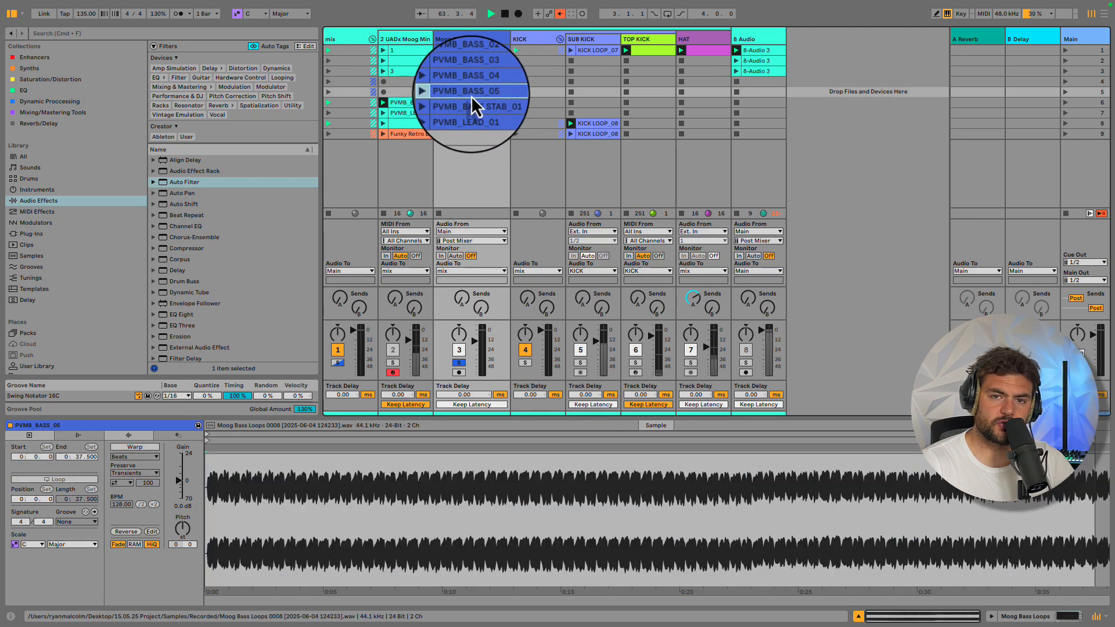
{"action": "left_click", "coordinate": [473, 81]}
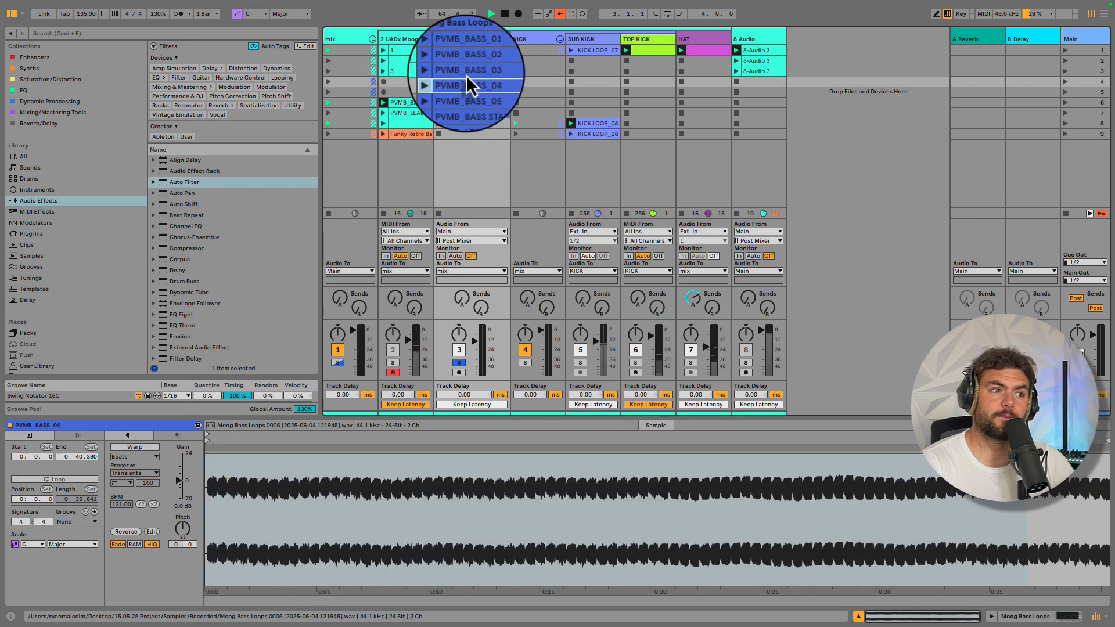
{"action": "left_click", "coordinate": [466, 75]}
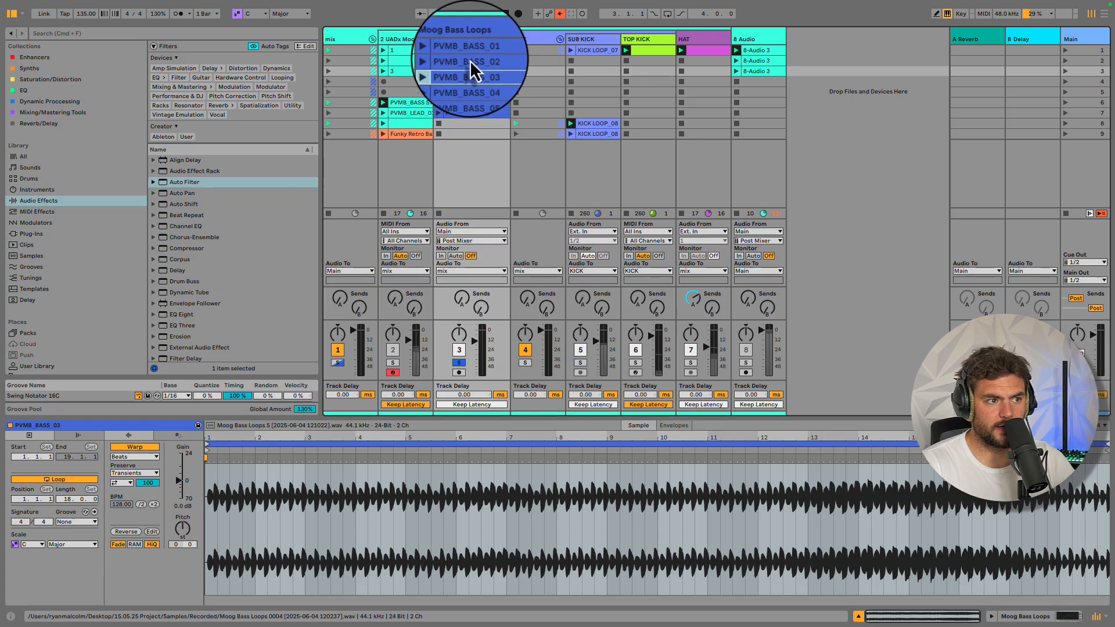
{"action": "left_click", "coordinate": [471, 57]}
{"action": "left_click", "coordinate": [472, 51]}
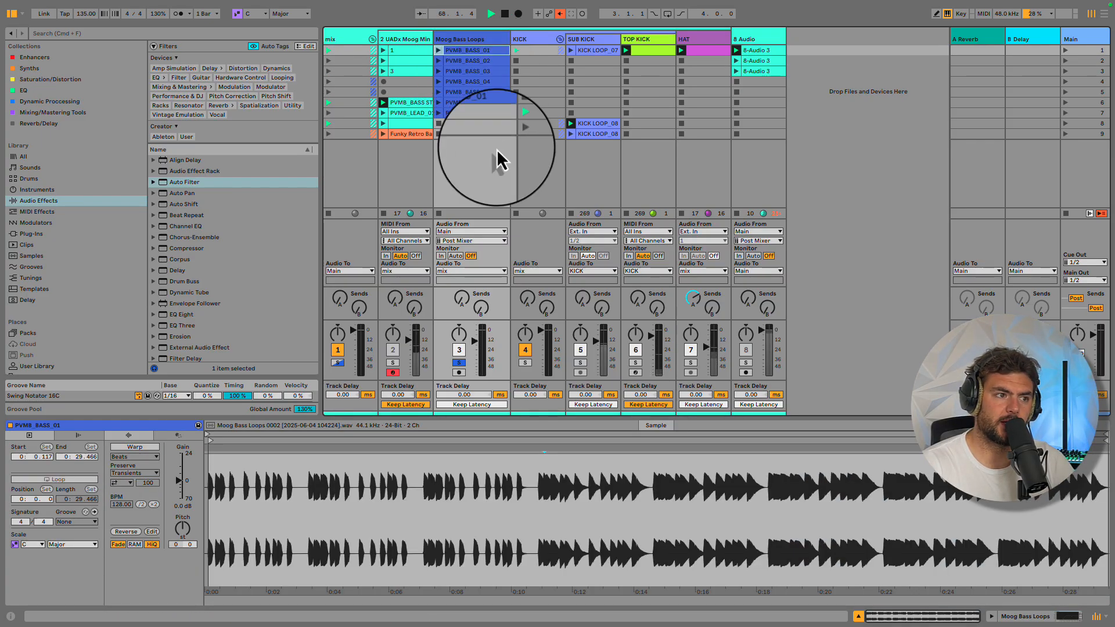
{"action": "left_click", "coordinate": [462, 125]}
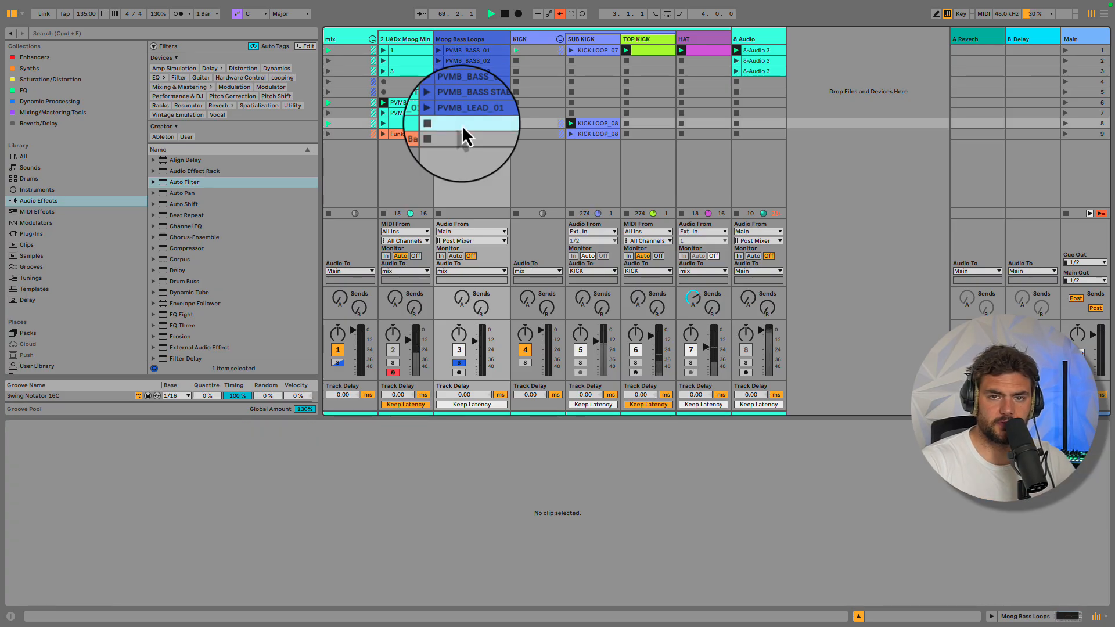